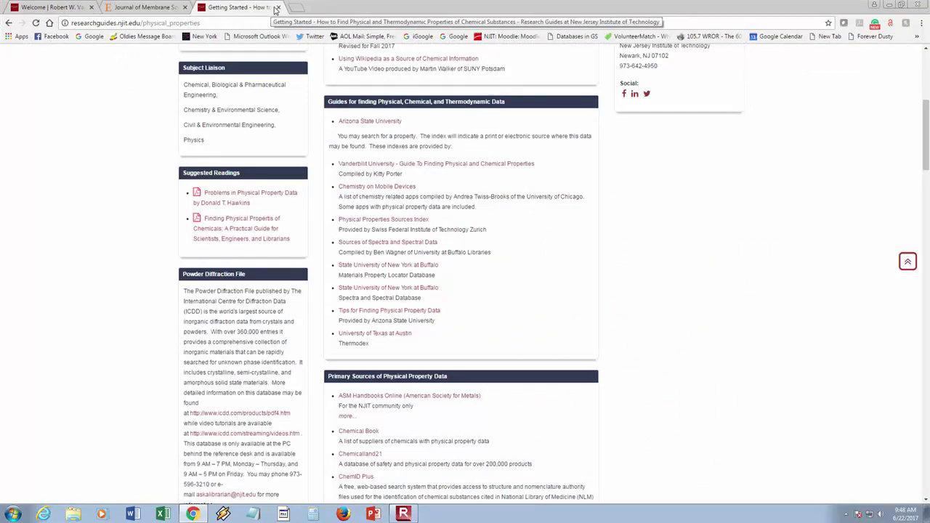
Step: Close the two leftover tabs and open SciFinder Scholar from the NJIT Library Databases list
{"action": "left_click", "coordinate": [277, 7]}
{"action": "left_click", "coordinate": [185, 7]}
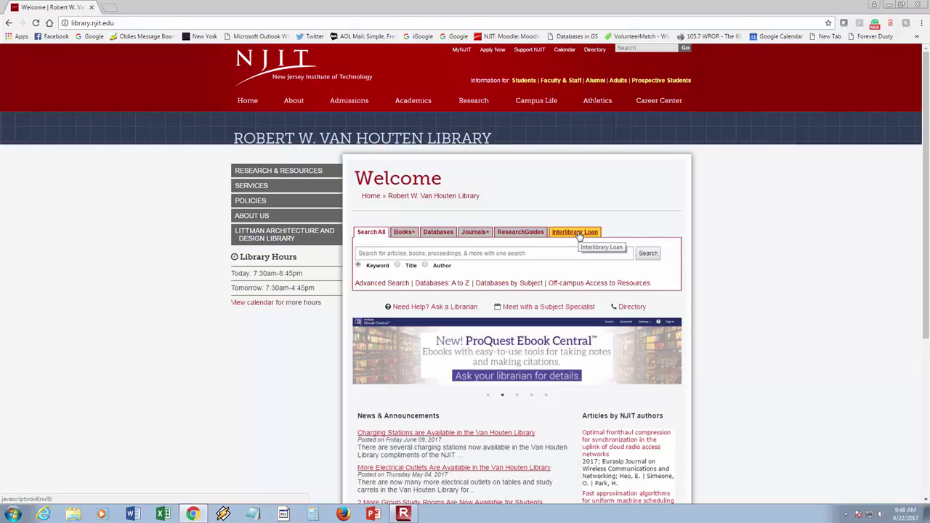
{"action": "left_click", "coordinate": [446, 237]}
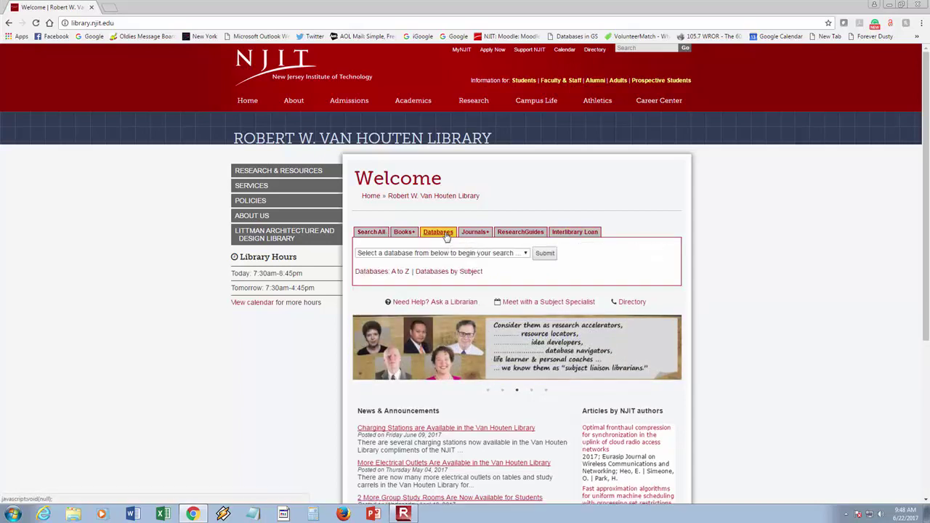
{"action": "left_click", "coordinate": [526, 254]}
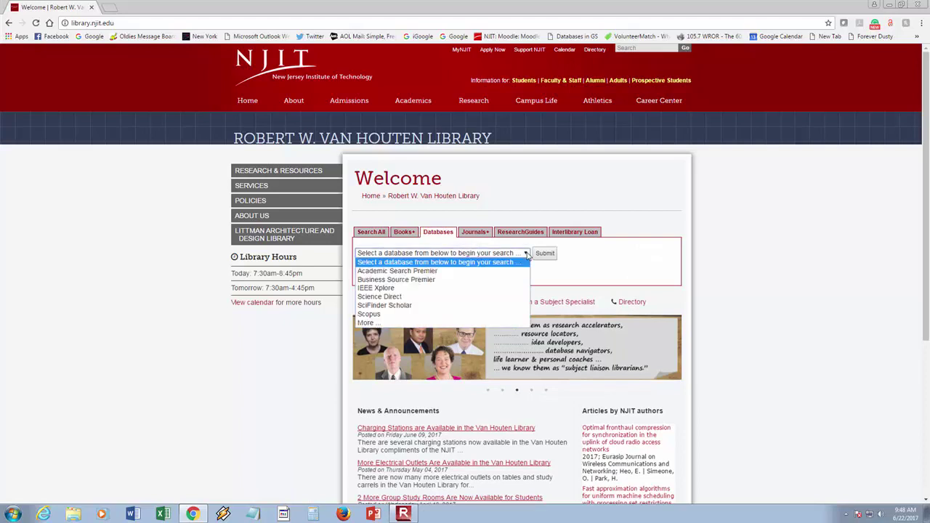
{"action": "left_click", "coordinate": [452, 305]}
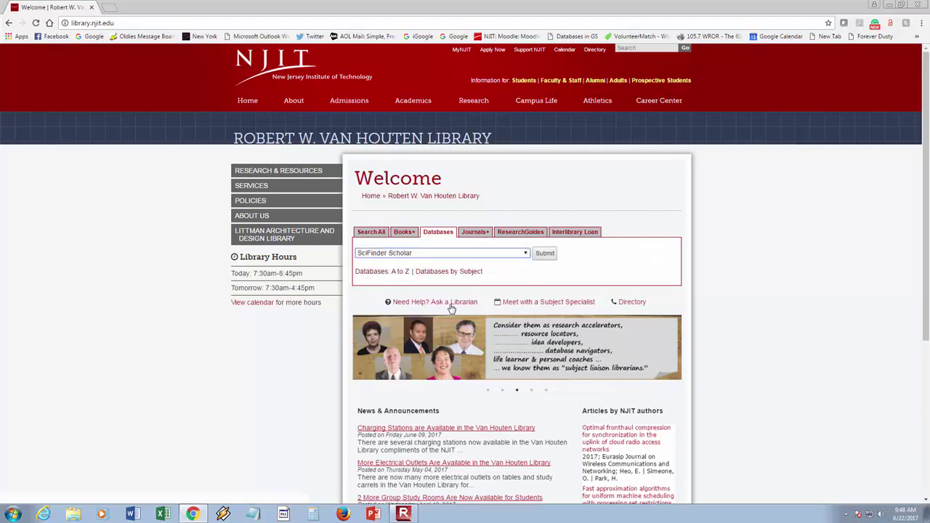
{"action": "left_click", "coordinate": [545, 253]}
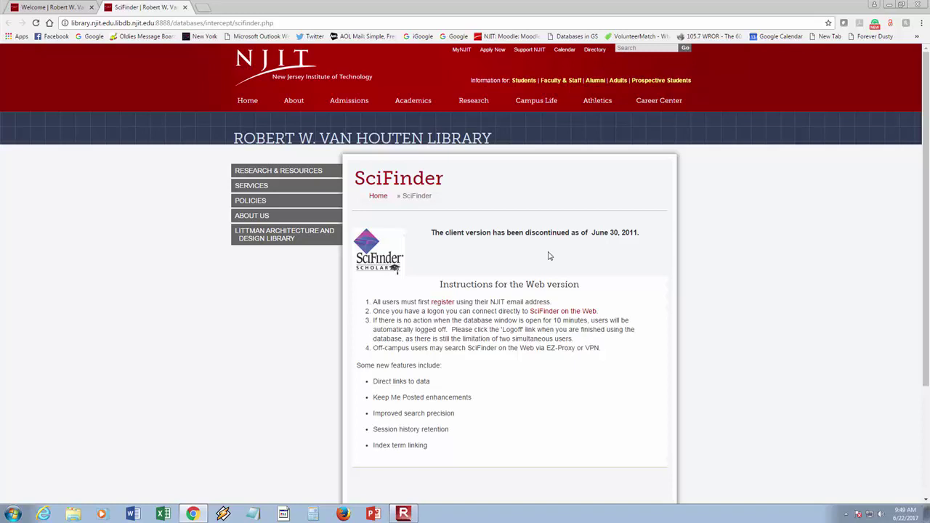
Step: Accept the SciFinder licence terms to view the new-user registration form, then close it
{"action": "left_click", "coordinate": [437, 303]}
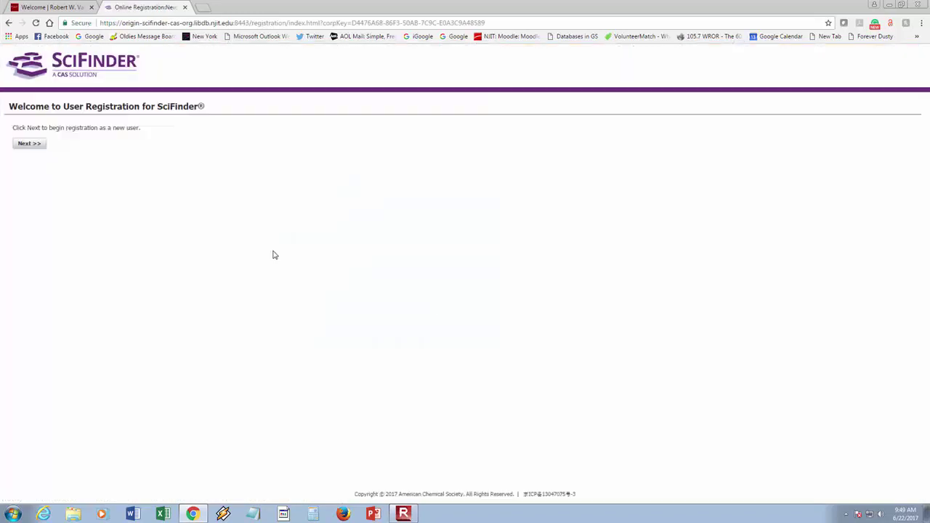
{"action": "left_click", "coordinate": [31, 145]}
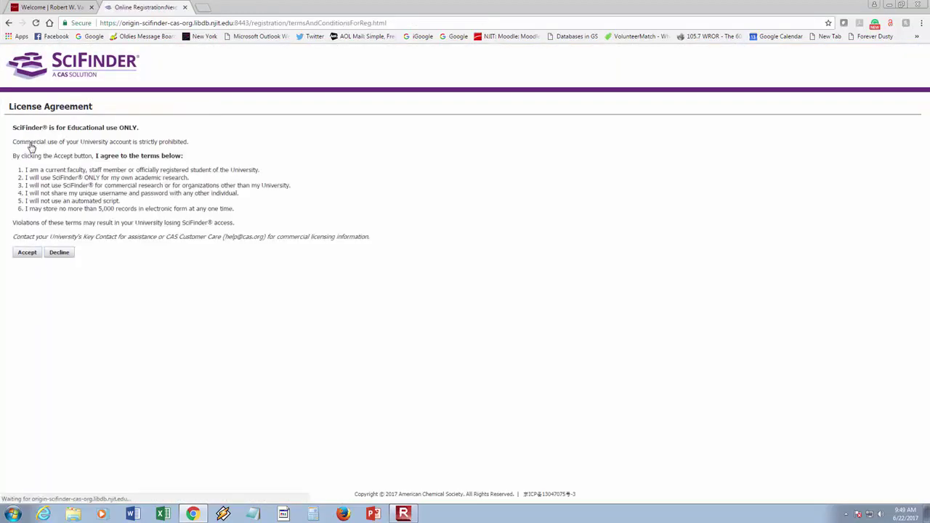
{"action": "left_click", "coordinate": [27, 253]}
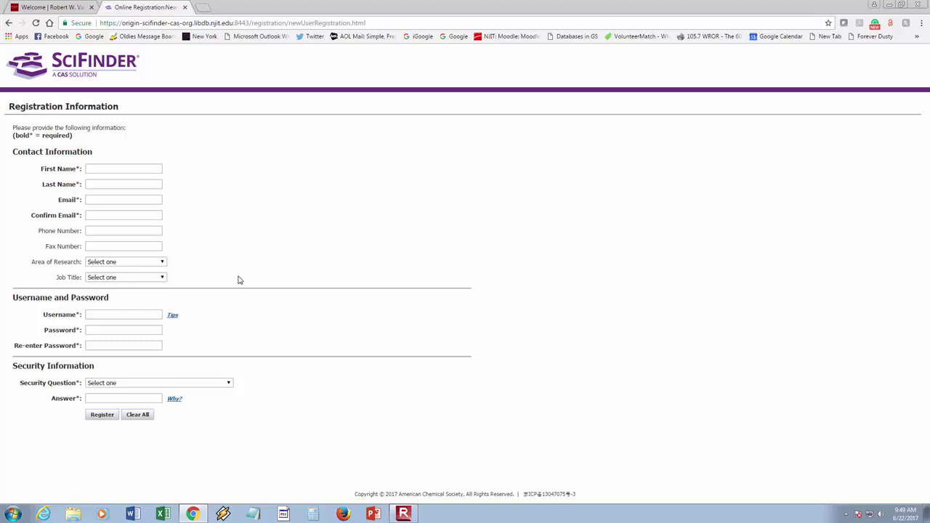
{"action": "left_click", "coordinate": [185, 8]}
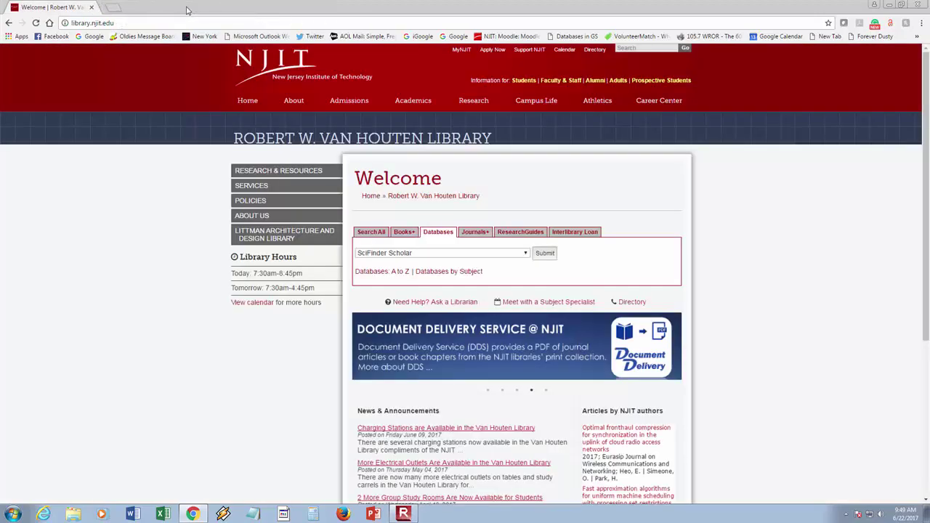
Step: Sign in to SciFinder on the Web from the library page with the saved credentials
{"action": "left_click", "coordinate": [546, 254]}
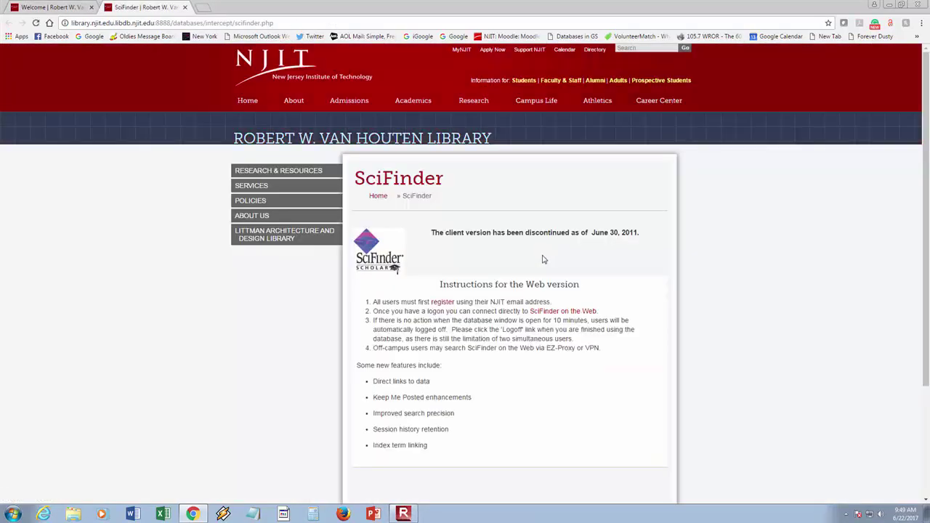
{"action": "left_click", "coordinate": [568, 313]}
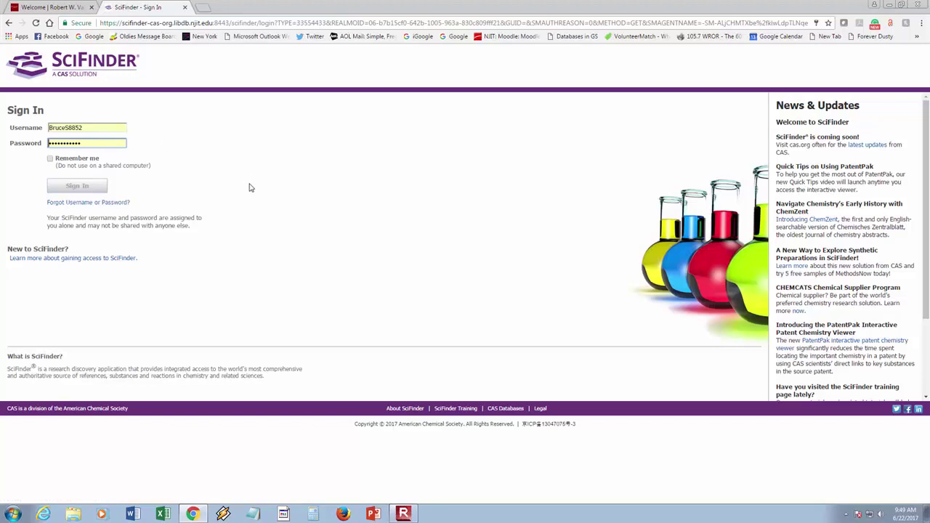
{"action": "left_click", "coordinate": [176, 175]}
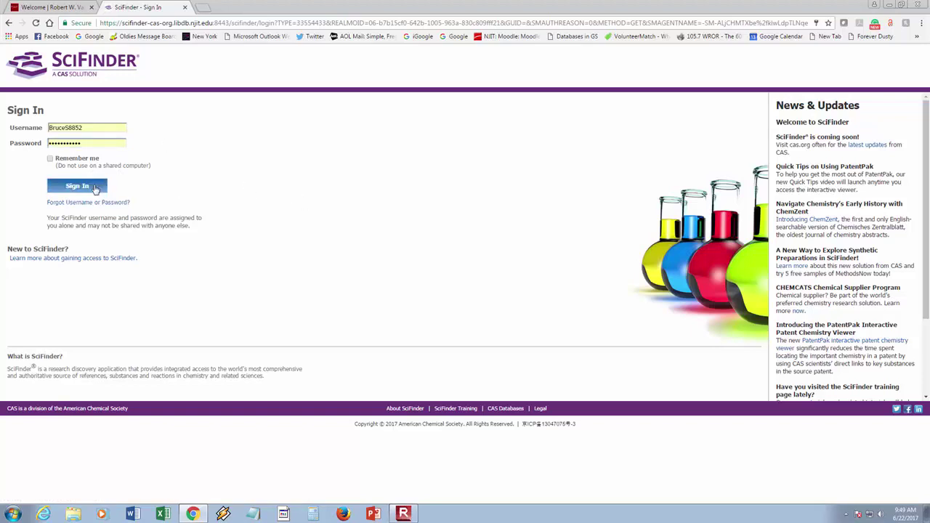
{"action": "left_click", "coordinate": [94, 188]}
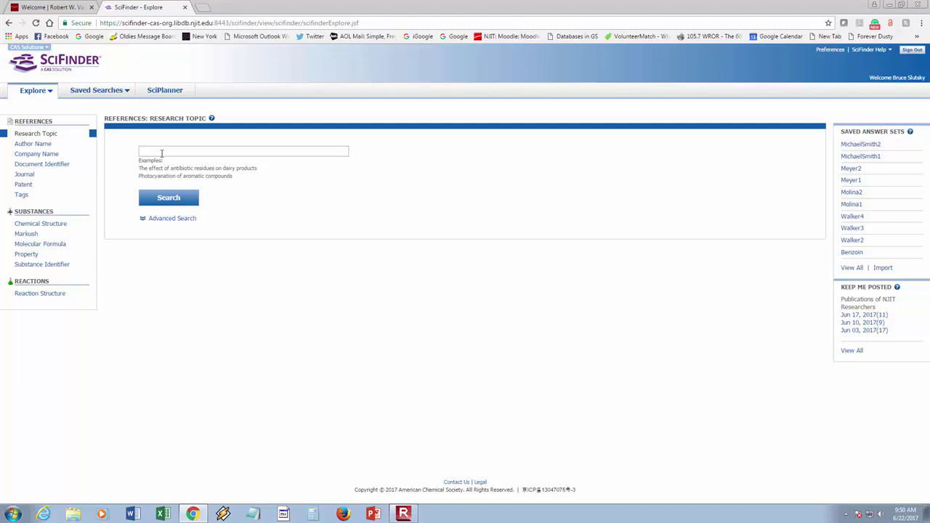
Step: Search SciFinder research topics for 'doping of carbon nanotubes with phosphorus'
{"action": "left_click", "coordinate": [162, 152]}
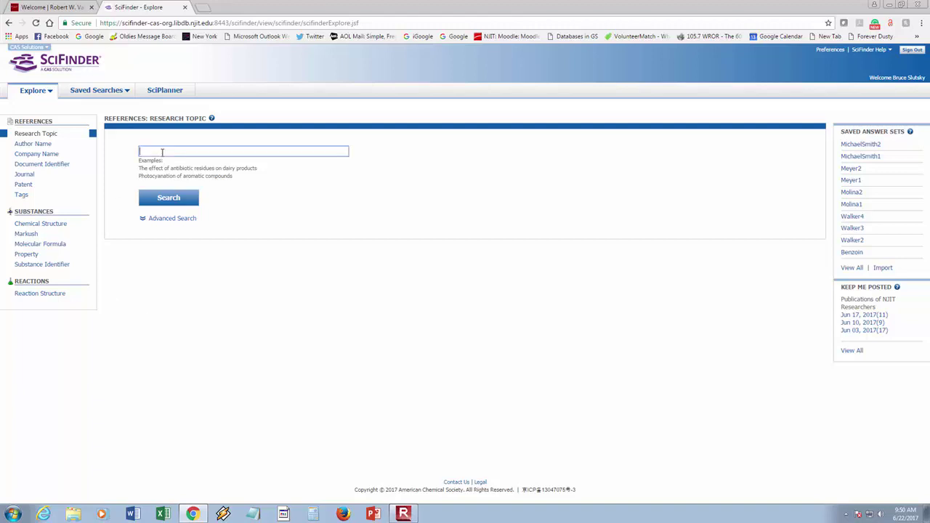
{"action": "type", "text": "dop"}
{"action": "type", "text": "ing of"}
{"action": "type", "text": " car"}
{"action": "type", "text": "bon"}
{"action": "type", "text": " nan"}
{"action": "type", "text": "otube"}
{"action": "type", "text": "s by"}
{"action": "key", "text": "BackSpace"}
{"action": "key", "text": "BackSpace"}
{"action": "key", "text": "BackSpace"}
{"action": "type", "text": "with phospho"}
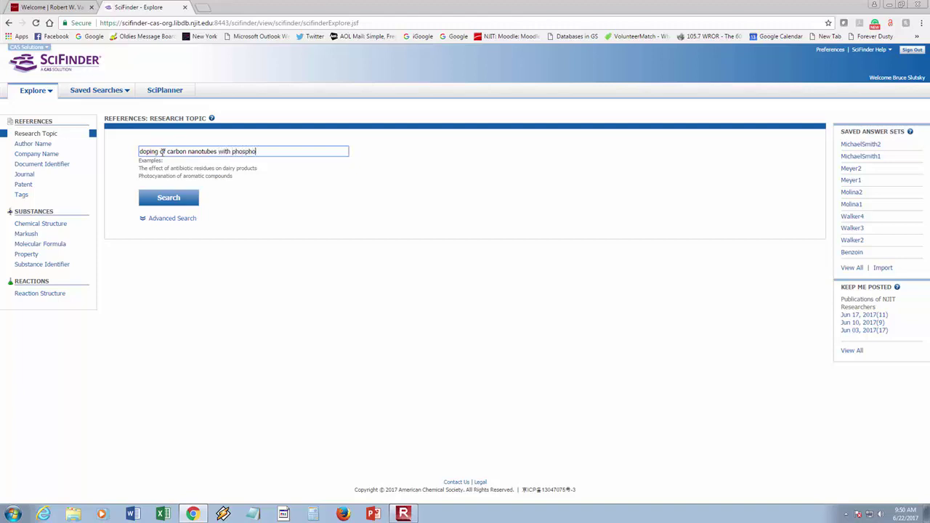
{"action": "type", "text": "rus"}
{"action": "left_click", "coordinate": [165, 204]}
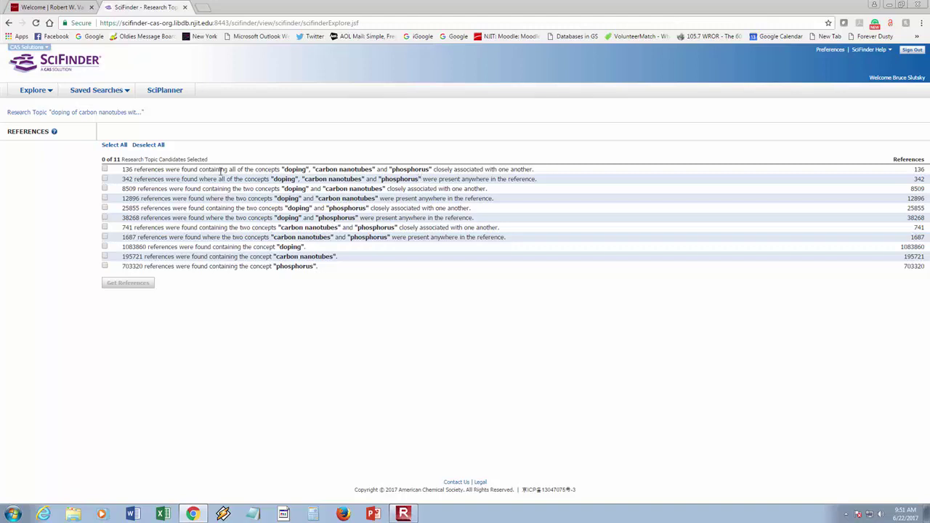
Step: Get references for the 136-reference candidate where all concepts are closely associated
{"action": "left_click", "coordinate": [105, 170]}
{"action": "left_click", "coordinate": [127, 285]}
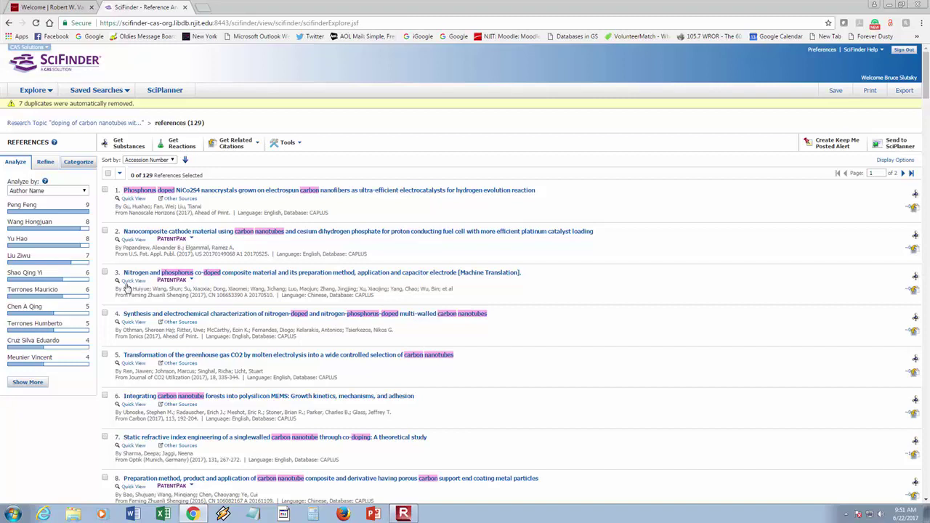
Step: Refine the references by Document Type to Journal only, leaving 92 results
{"action": "left_click", "coordinate": [44, 164]}
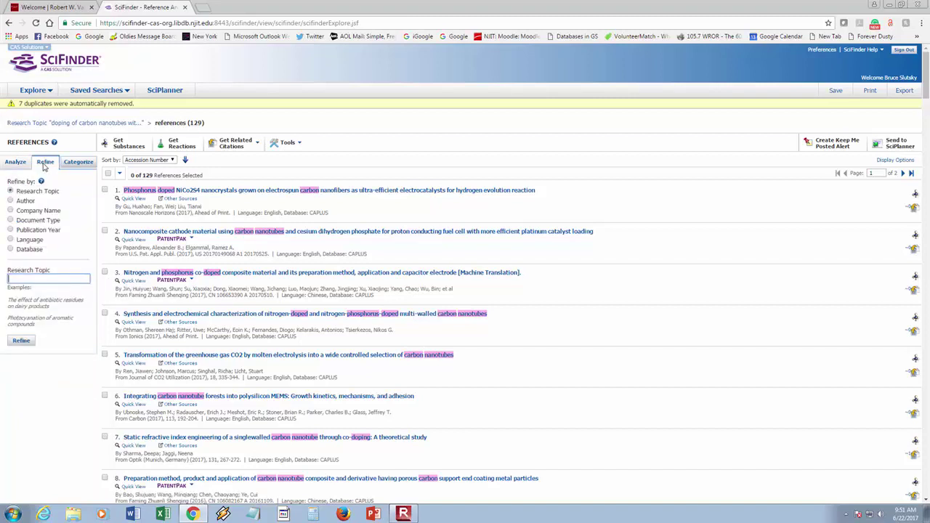
{"action": "left_click", "coordinate": [11, 220]}
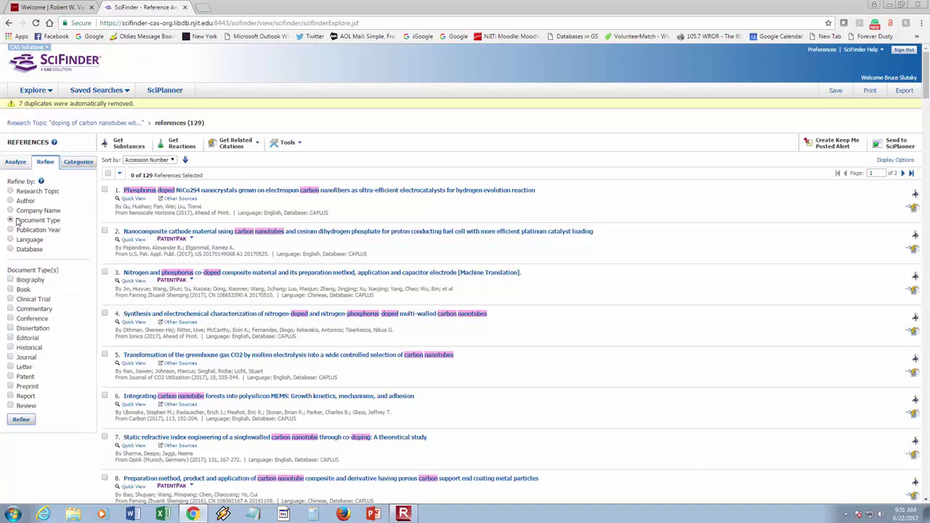
{"action": "left_click", "coordinate": [11, 357]}
{"action": "left_click", "coordinate": [21, 420]}
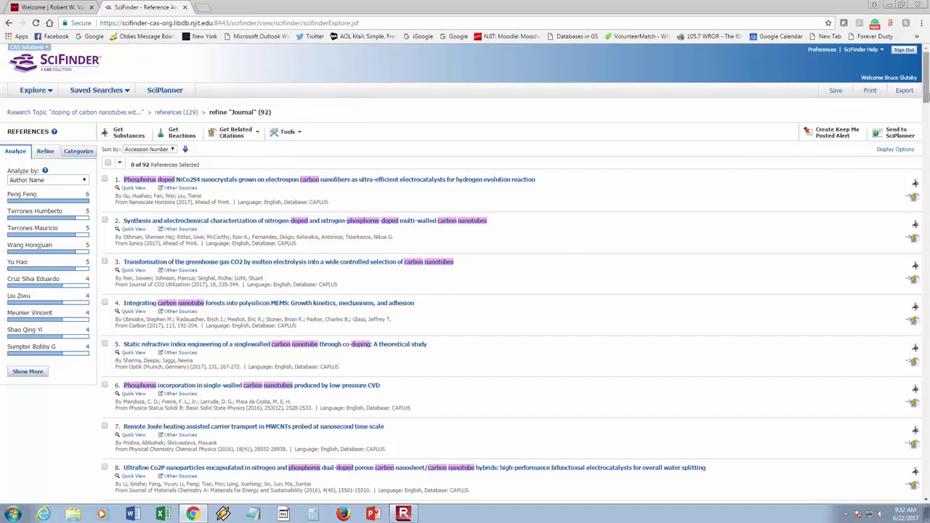
{"action": "left_click_drag", "start_coordinate": [927, 94], "coordinate": [925, 109]}
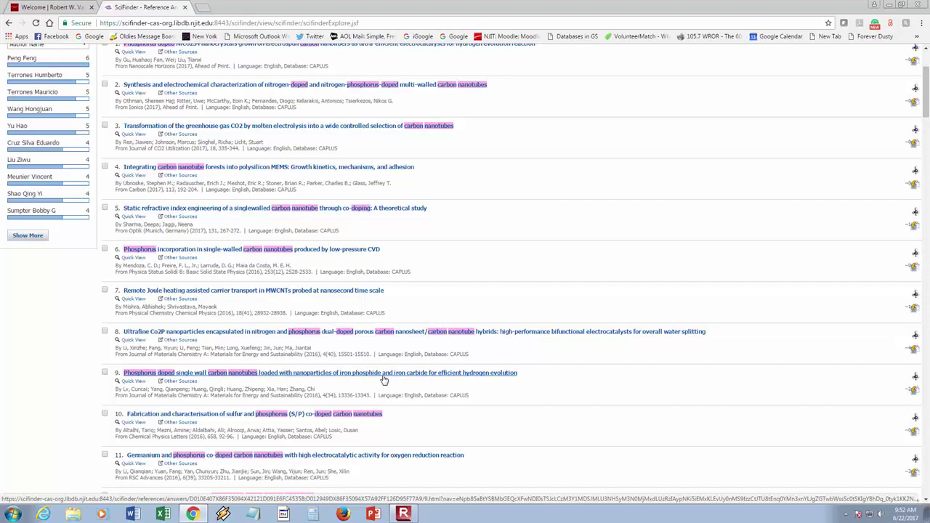
Step: Open result 9 on P-doped SWCNTs with iron phosphide and show its full-text sources
{"action": "left_click", "coordinate": [244, 374]}
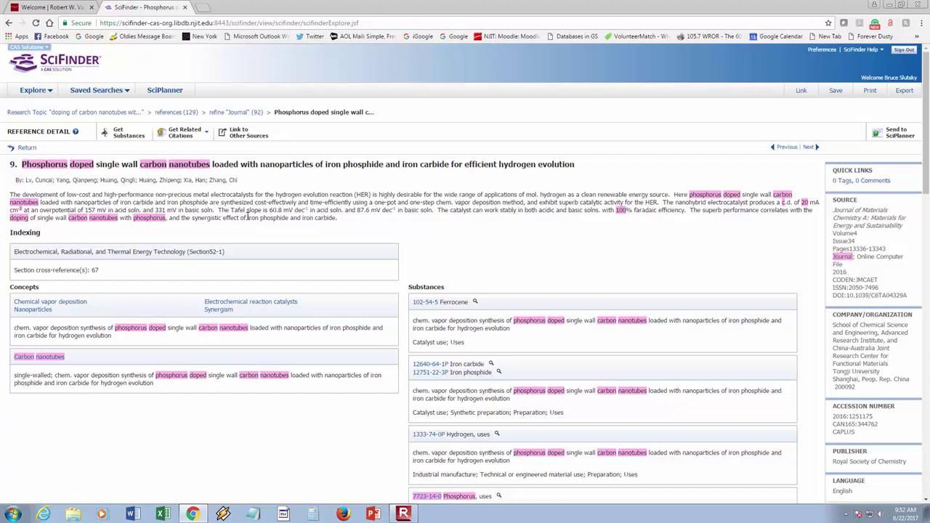
{"action": "left_click", "coordinate": [246, 138]}
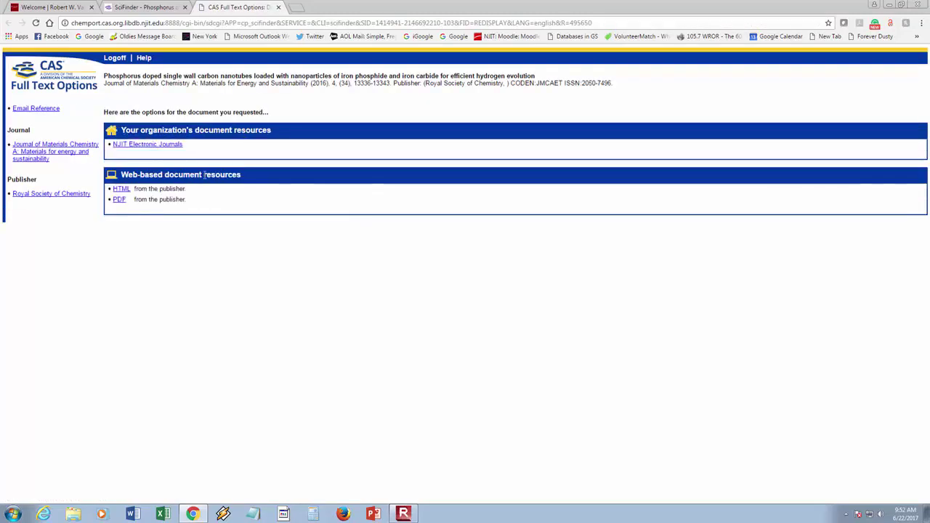
{"action": "left_click", "coordinate": [120, 201]}
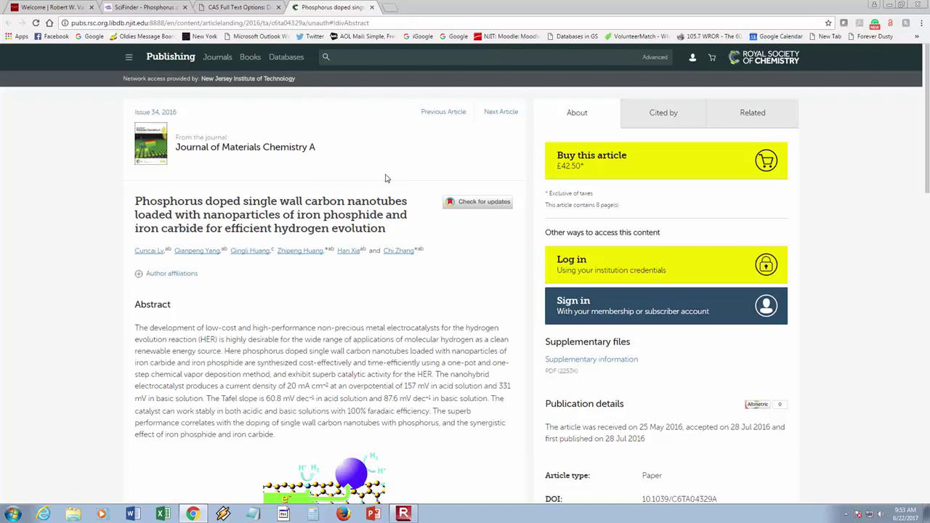
{"action": "left_click", "coordinate": [373, 8]}
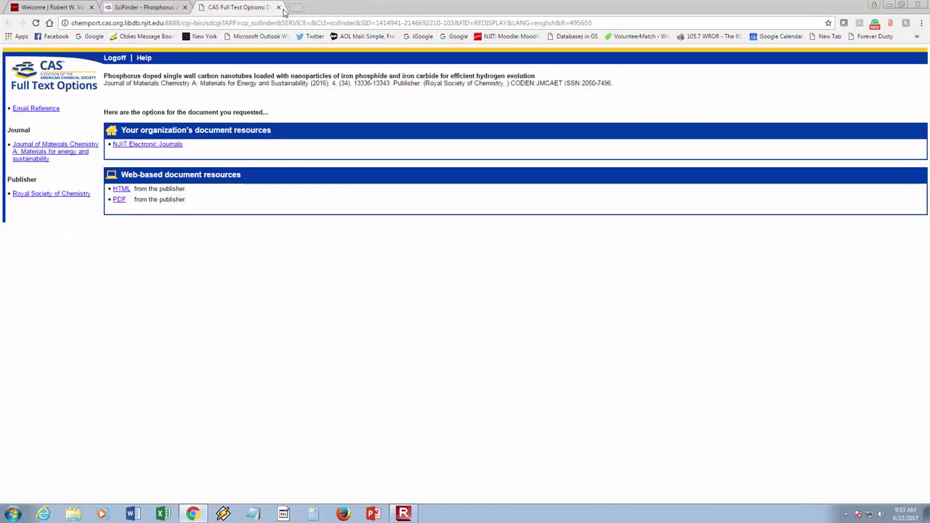
Step: Return to the journal reference list and open result 19 on phosphorous bonding in SWCNTs
{"action": "left_click", "coordinate": [280, 8]}
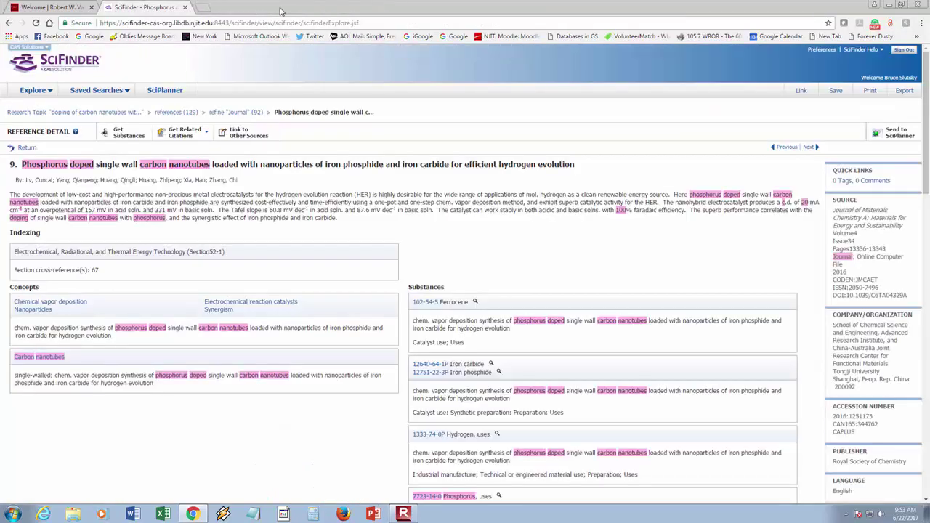
{"action": "left_click", "coordinate": [27, 149]}
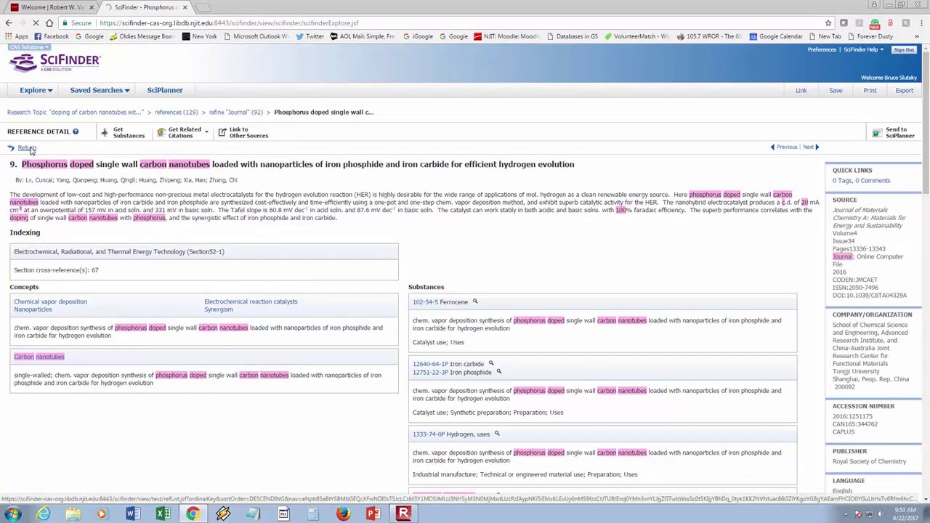
{"action": "scroll", "coordinate": [704, 253], "scroll_direction": "down", "scroll_amount": 6}
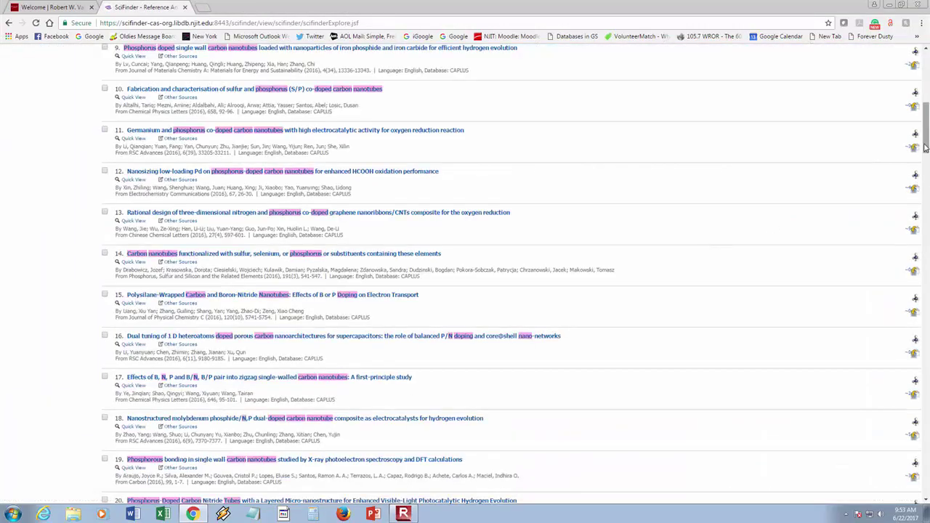
{"action": "left_click_drag", "start_coordinate": [926, 146], "coordinate": [924, 149]}
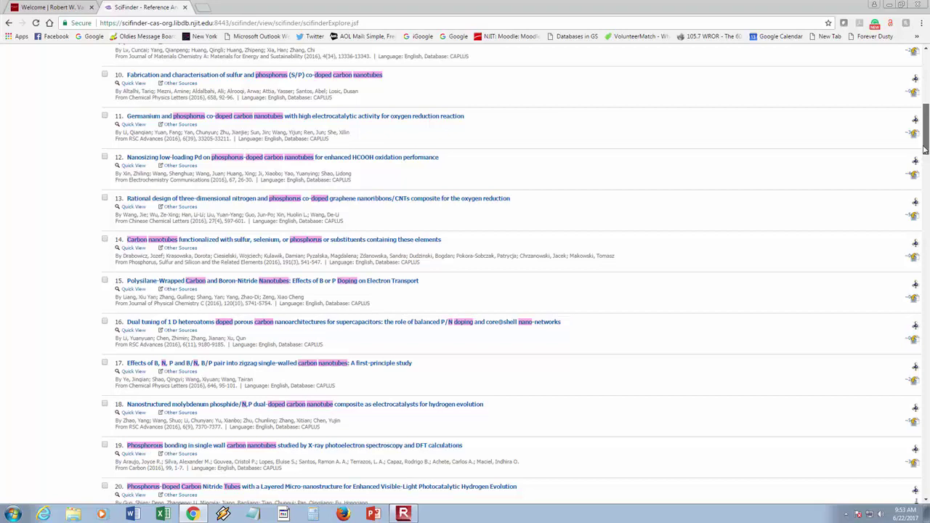
{"action": "left_click_drag", "start_coordinate": [925, 149], "coordinate": [924, 151]}
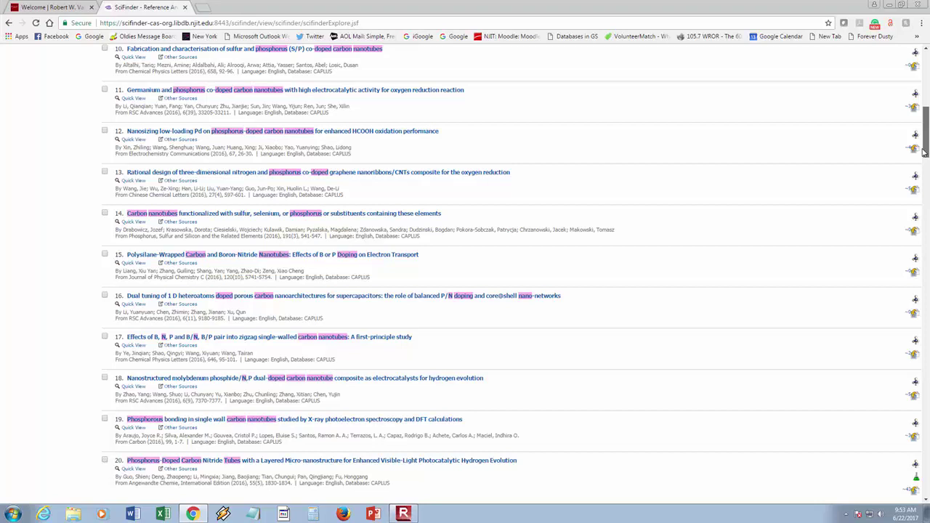
{"action": "scroll", "coordinate": [925, 151], "scroll_direction": "down", "scroll_amount": 1}
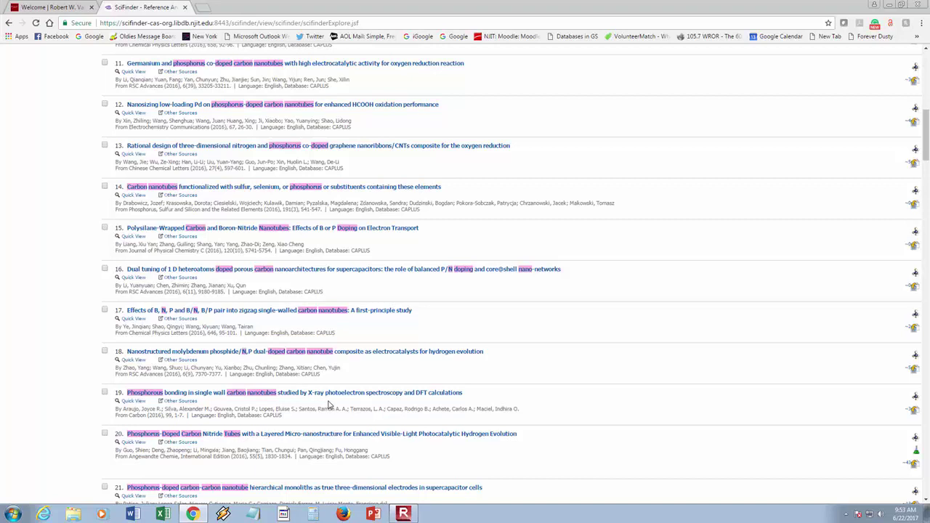
{"action": "left_click", "coordinate": [270, 395]}
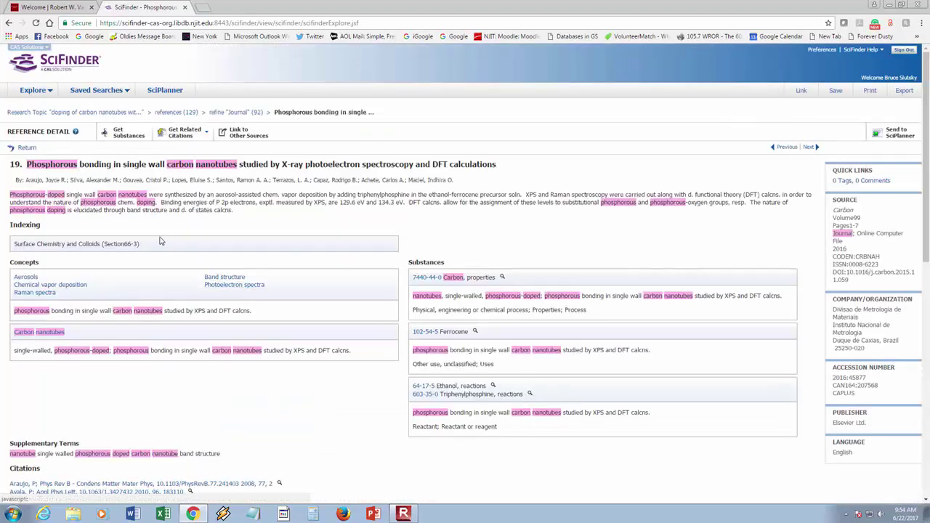
Step: Show the CAS Full Text Options for the phosphorous bonding article via Link to Other Sources
{"action": "left_click", "coordinate": [236, 136]}
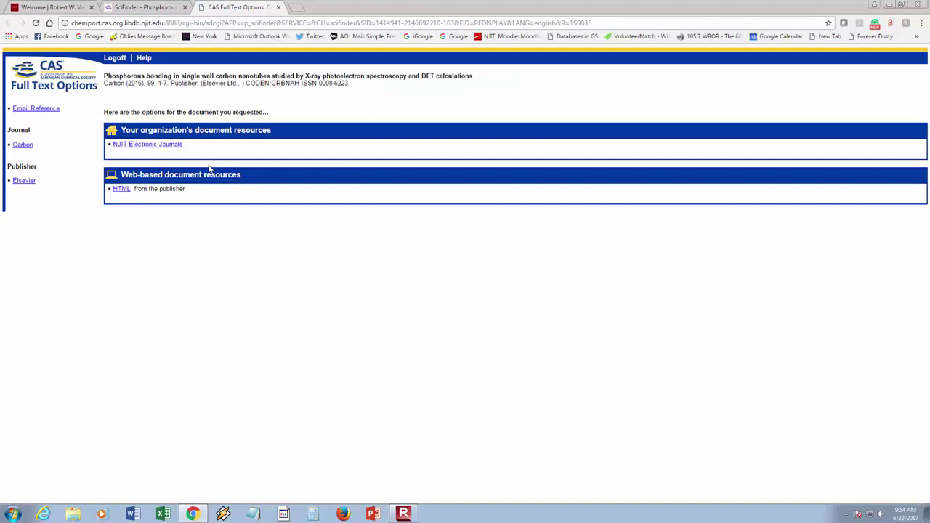
Step: Open the article's ScienceDirect version, view its PDF, then close both tabs
{"action": "left_click", "coordinate": [122, 191]}
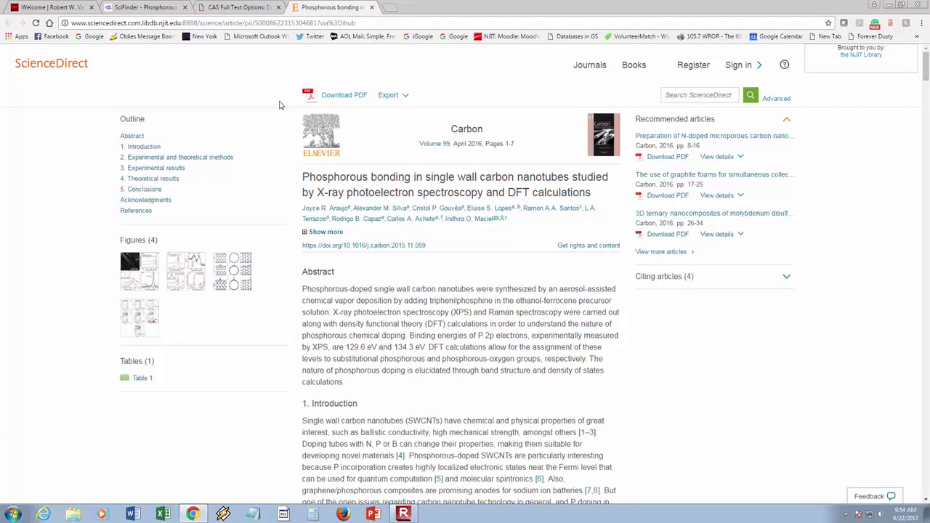
{"action": "mouse_move", "coordinate": [347, 99]}
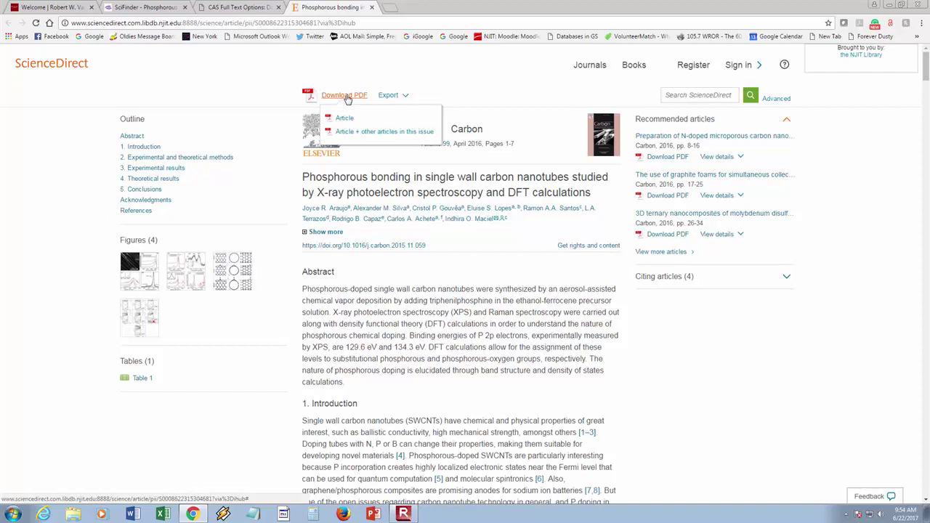
{"action": "left_click", "coordinate": [343, 119]}
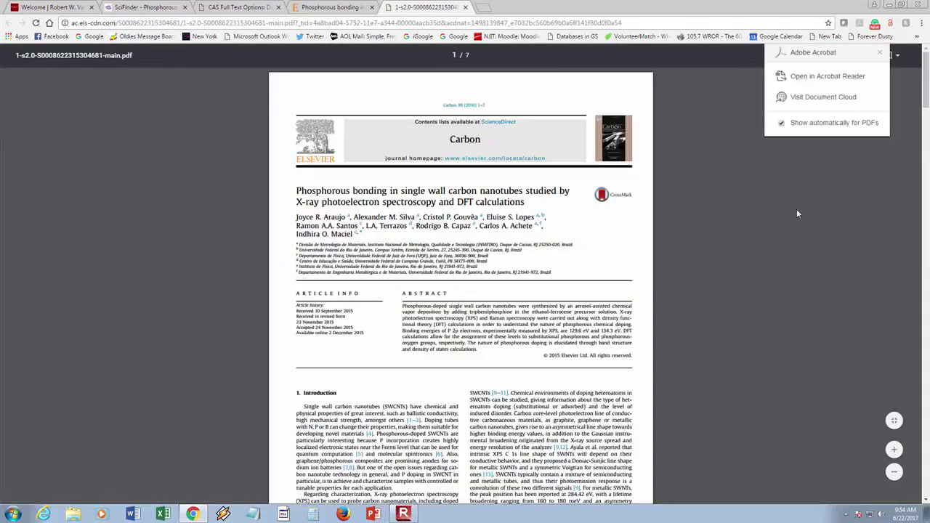
{"action": "left_click", "coordinate": [879, 52]}
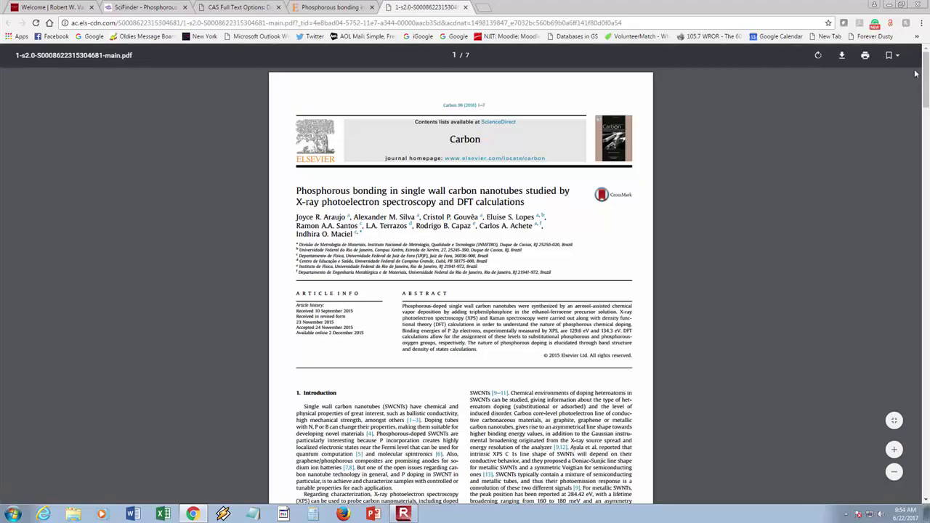
{"action": "mouse_move", "coordinate": [926, 81]}
{"action": "left_mouse_down"}
{"action": "mouse_move", "coordinate": [925, 309]}
{"action": "mouse_move", "coordinate": [920, 77]}
{"action": "left_mouse_up"}
{"action": "left_click", "coordinate": [466, 7]}
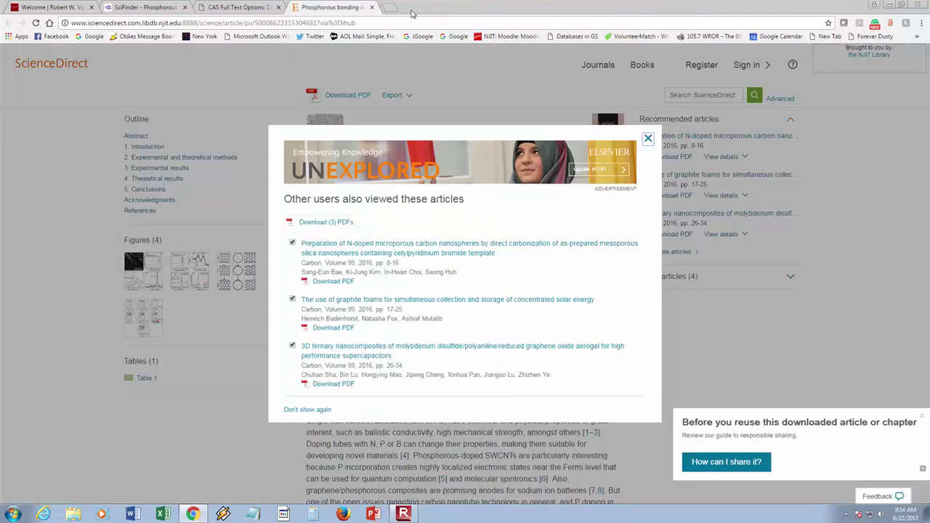
{"action": "left_click", "coordinate": [372, 7]}
Step: Close the ScienceDirect tab, sign out of SciFinder confirming Yes, and close the SciFinder tab
{"action": "left_click", "coordinate": [150, 8]}
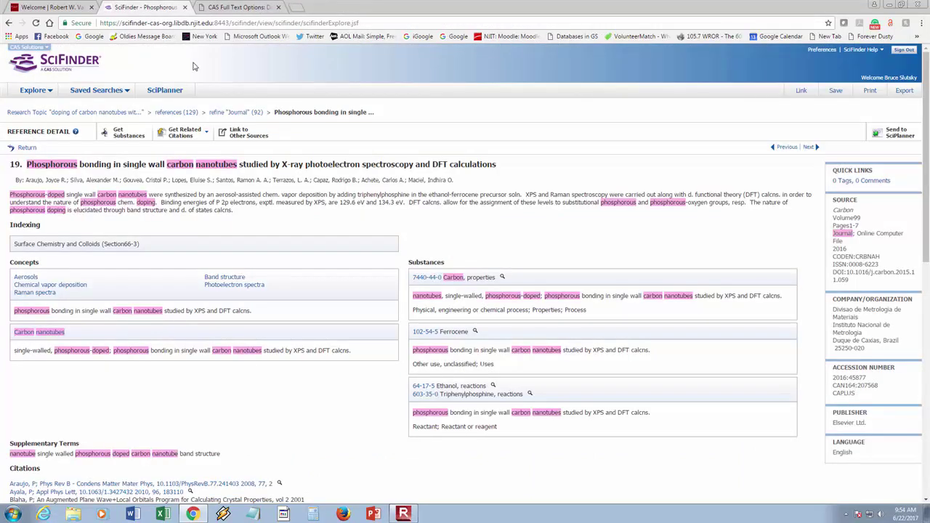
{"action": "left_click", "coordinate": [904, 49]}
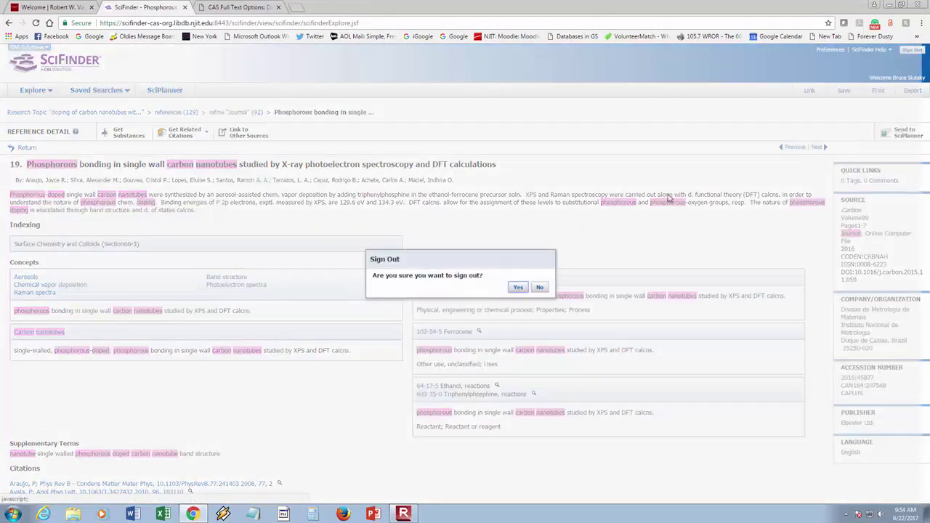
{"action": "left_click", "coordinate": [517, 288]}
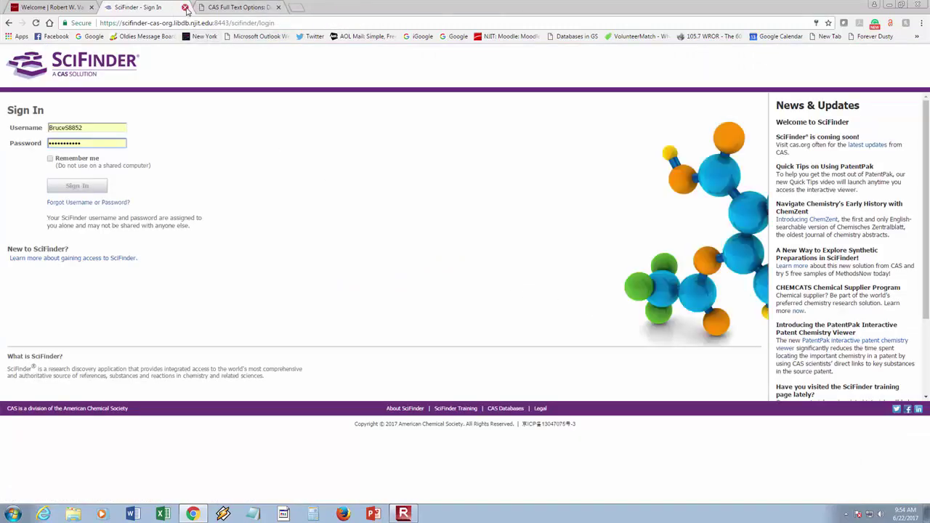
{"action": "left_click", "coordinate": [153, 7]}
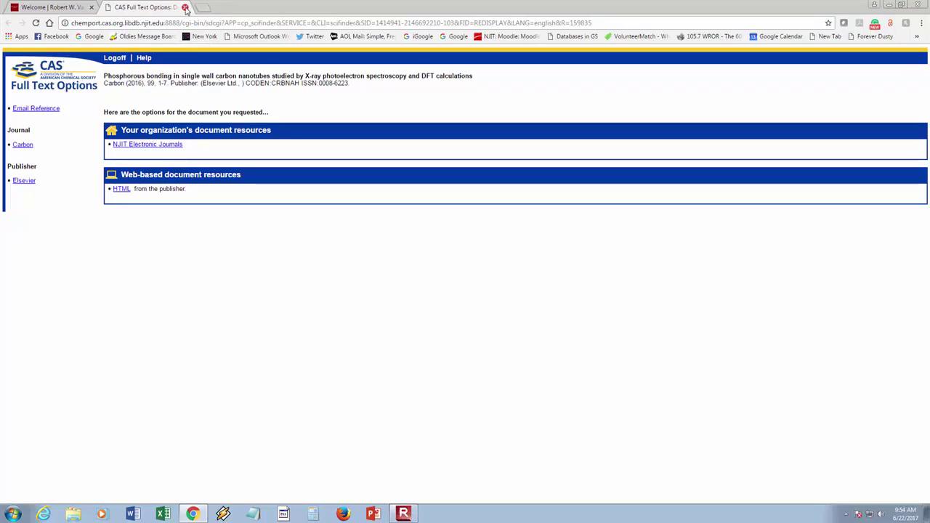
{"action": "left_click", "coordinate": [51, 7]}
Step: Close the CAS Full Text Options tab, then select Scopus from the NJIT Databases list and submit
{"action": "left_click", "coordinate": [185, 7]}
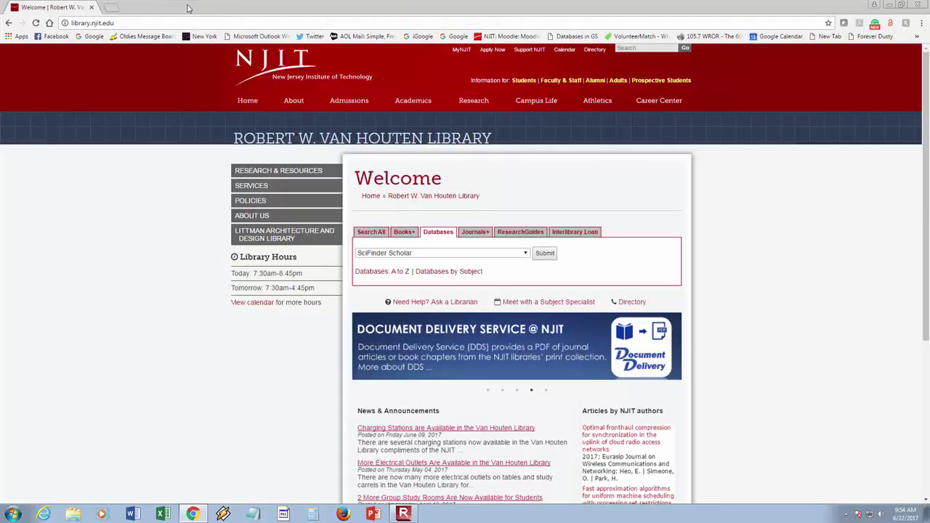
{"action": "left_click", "coordinate": [525, 254]}
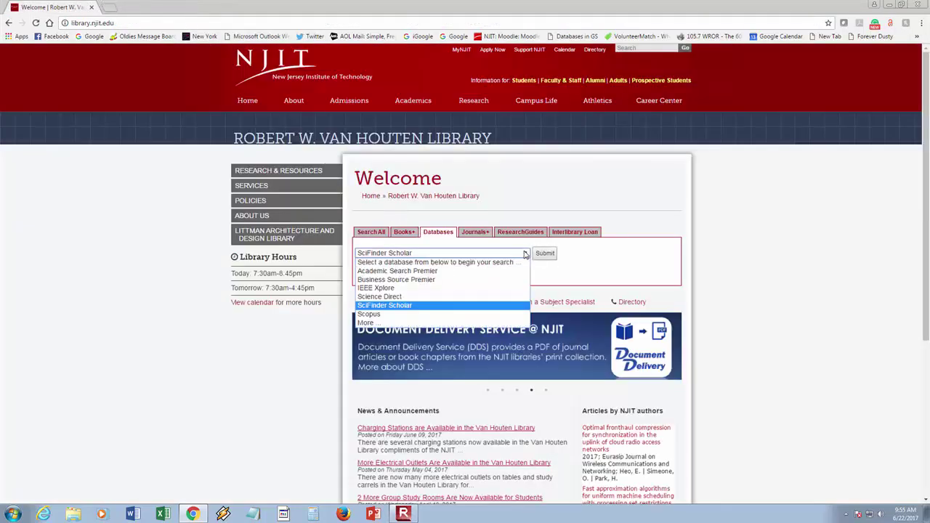
{"action": "left_click", "coordinate": [474, 314]}
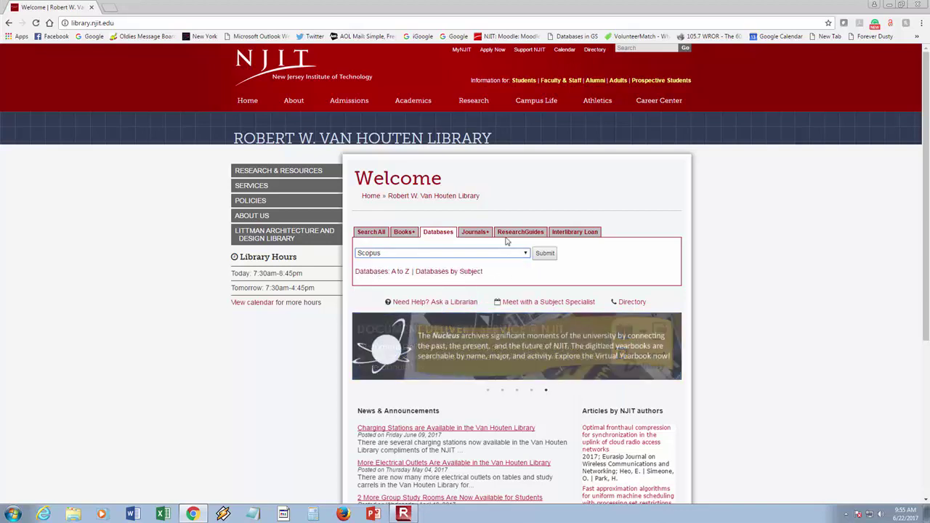
{"action": "left_click", "coordinate": [545, 254]}
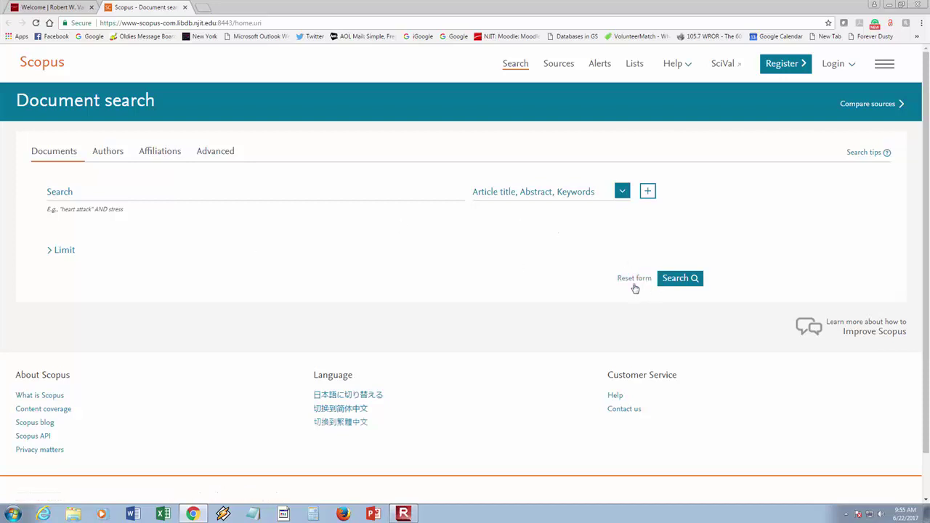
Step: Add two rows and search Scopus for doping, carbon nanotubes and phosphorus, getting 71 results
{"action": "left_click", "coordinate": [647, 192]}
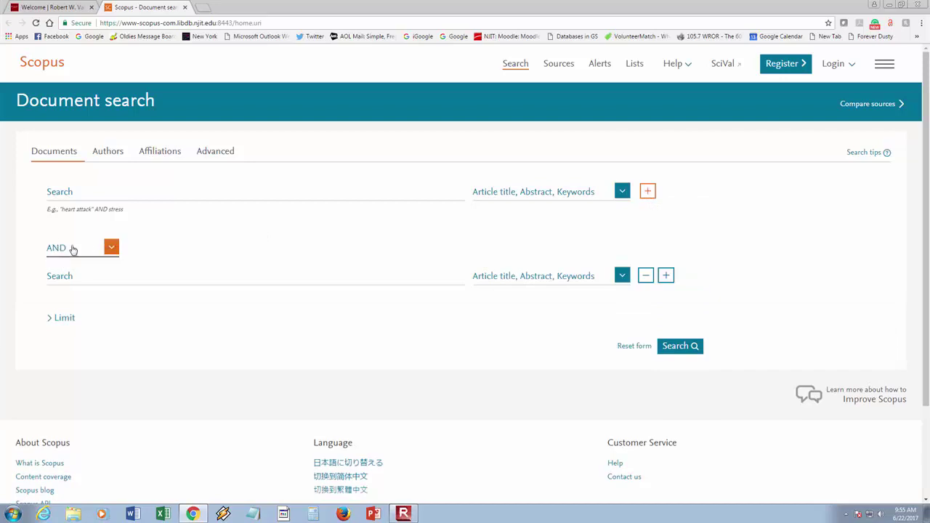
{"action": "left_click", "coordinate": [666, 277]}
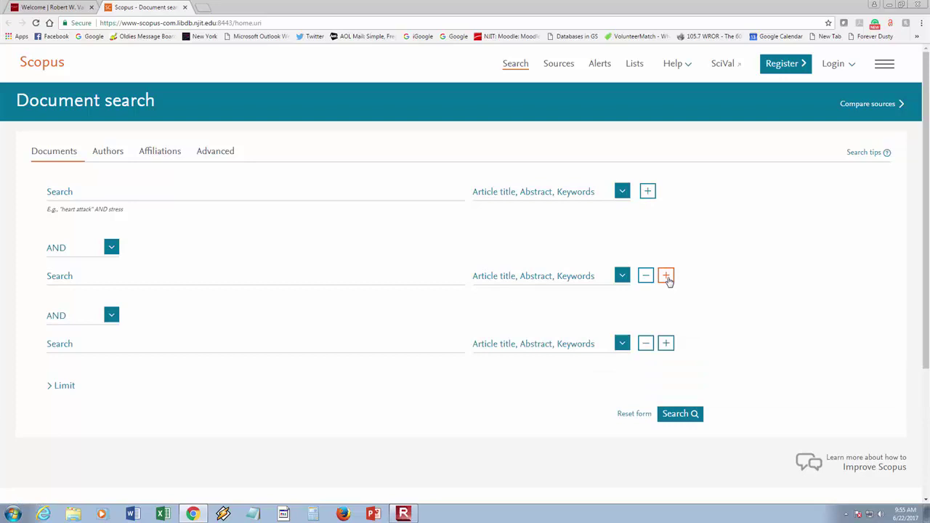
{"action": "left_click", "coordinate": [177, 197]}
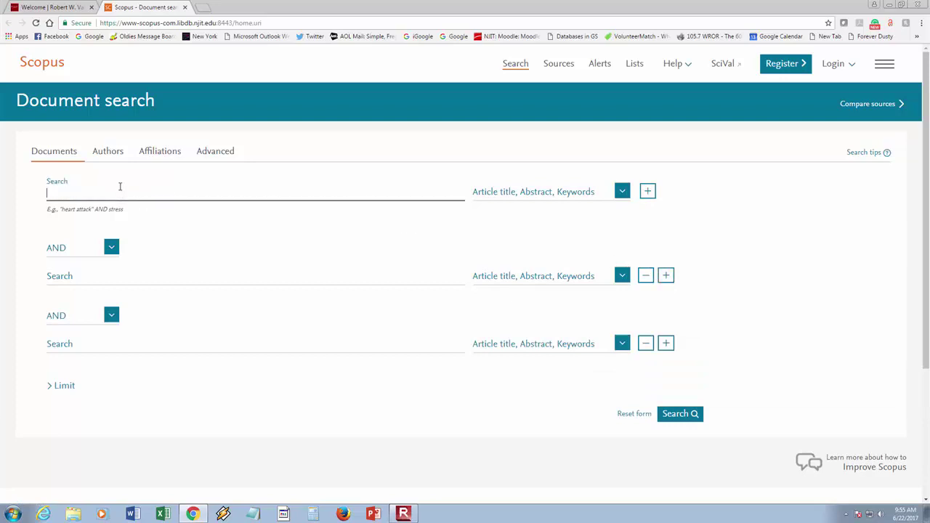
{"action": "type", "text": "doping"}
{"action": "left_click", "coordinate": [118, 277]}
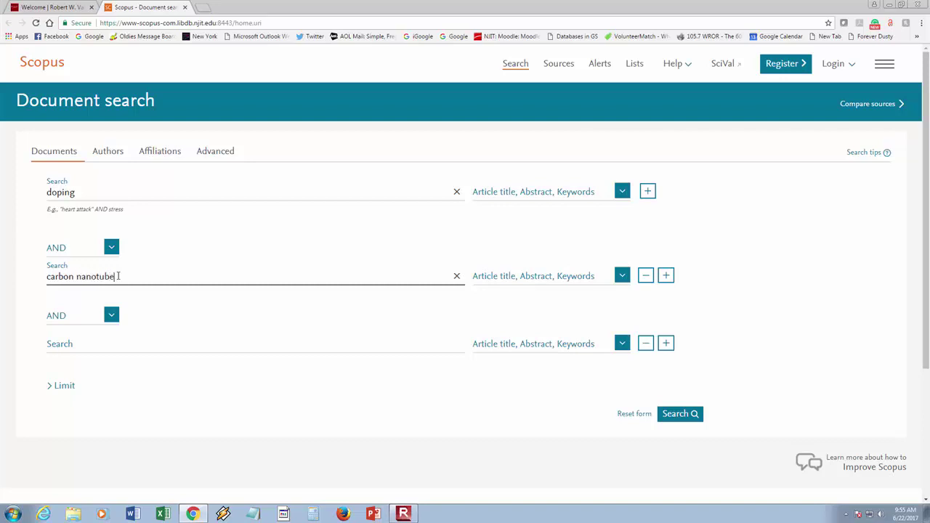
{"action": "left_click", "coordinate": [132, 339]}
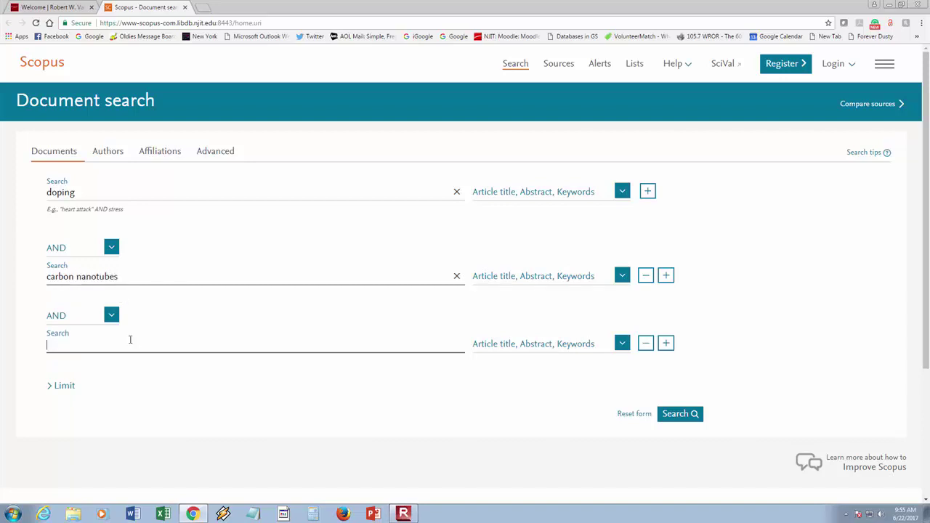
{"action": "type", "text": "phosphorus"}
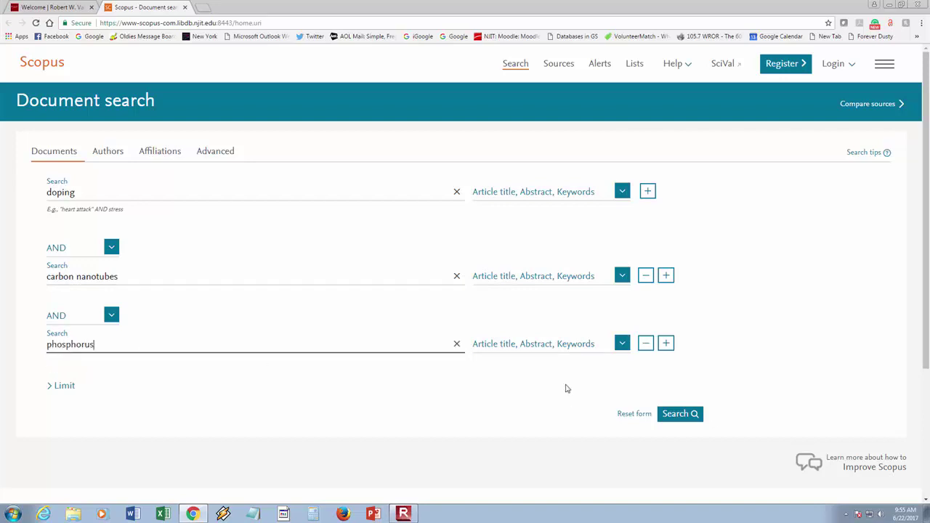
{"action": "left_click", "coordinate": [678, 415]}
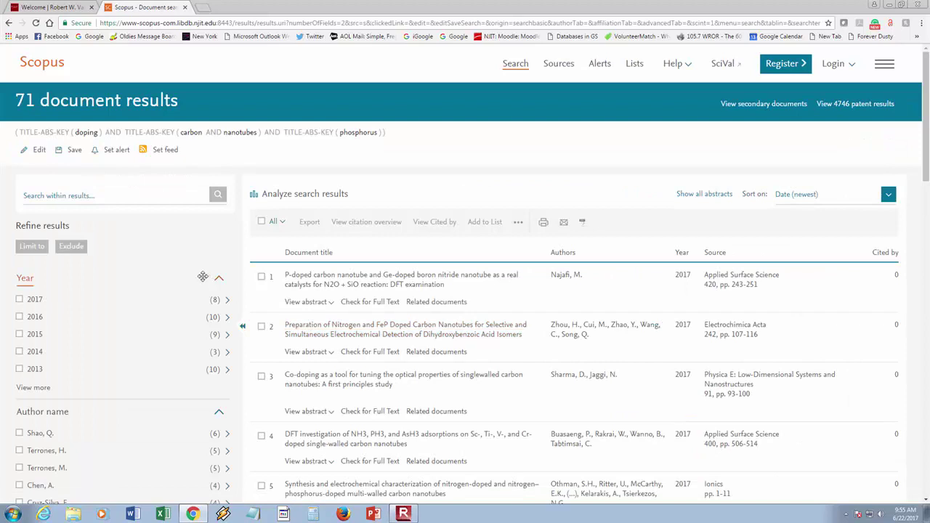
Step: Sort the 71 Scopus results by Relevance
{"action": "left_click", "coordinate": [178, 197]}
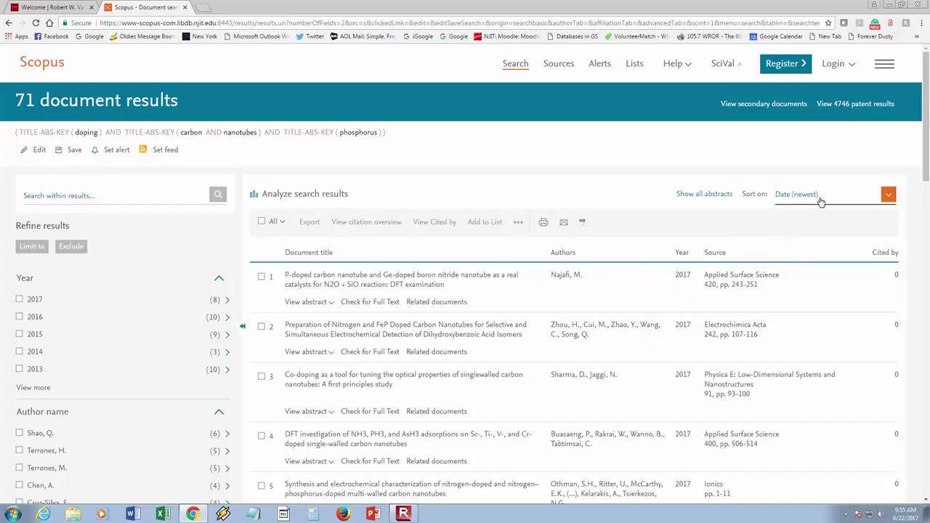
{"action": "left_click", "coordinate": [890, 197]}
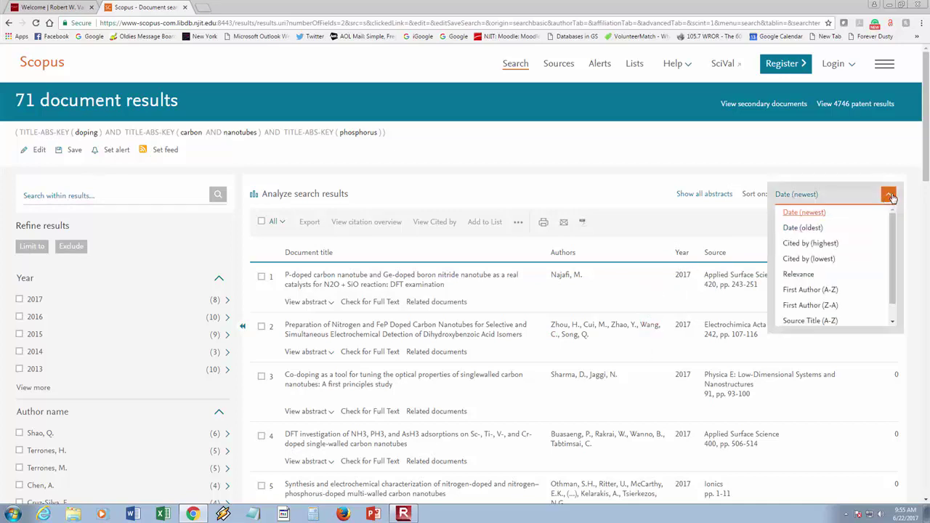
{"action": "left_click", "coordinate": [805, 276]}
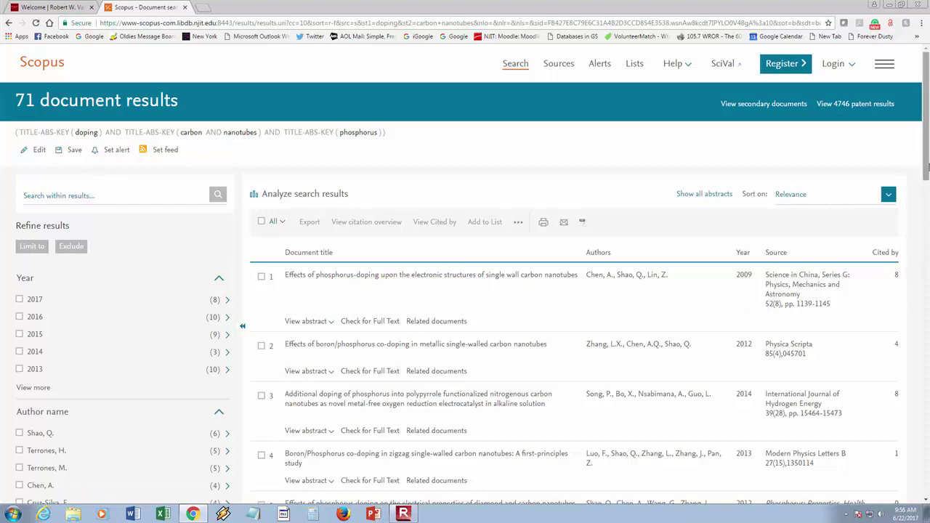
Step: Show the abstract of result 6 and run Check for Full Text on it
{"action": "scroll", "coordinate": [928, 174], "scroll_direction": "down", "scroll_amount": 1}
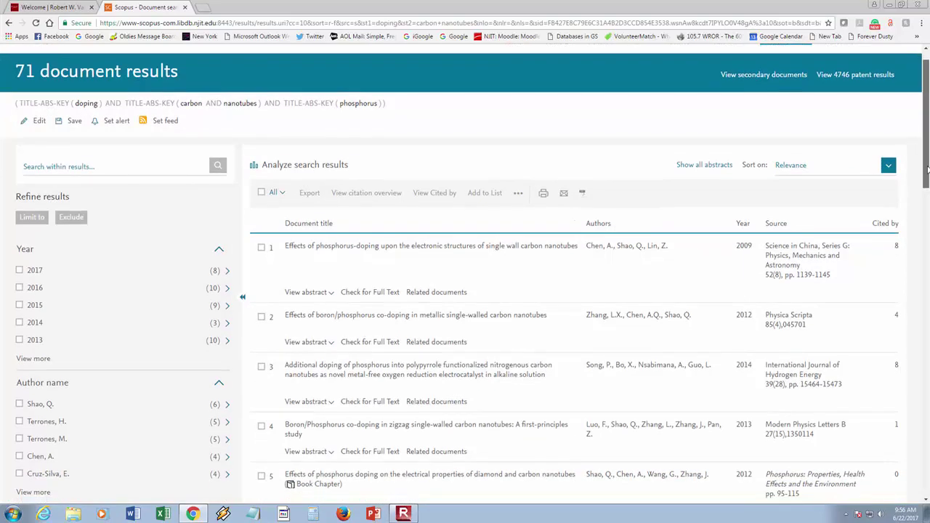
{"action": "left_click_drag", "start_coordinate": [928, 169], "coordinate": [927, 196]}
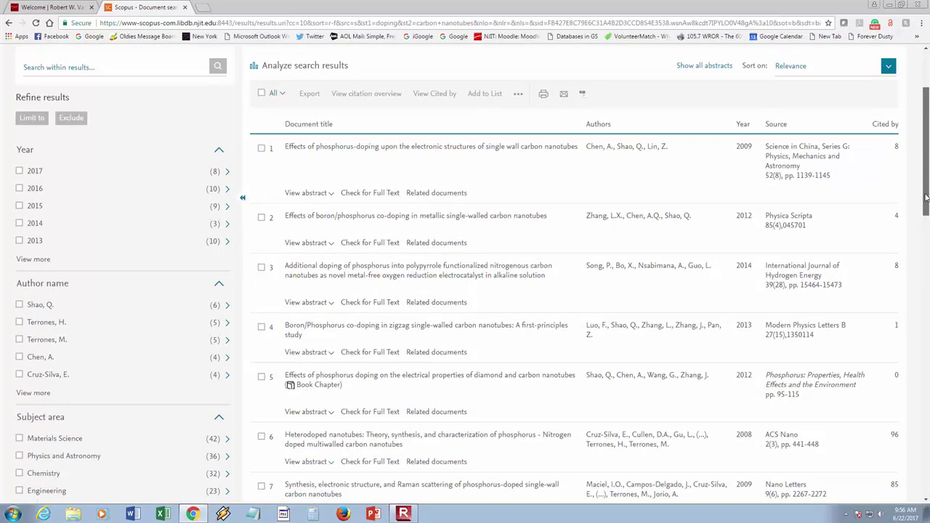
{"action": "left_click_drag", "start_coordinate": [926, 198], "coordinate": [926, 208]}
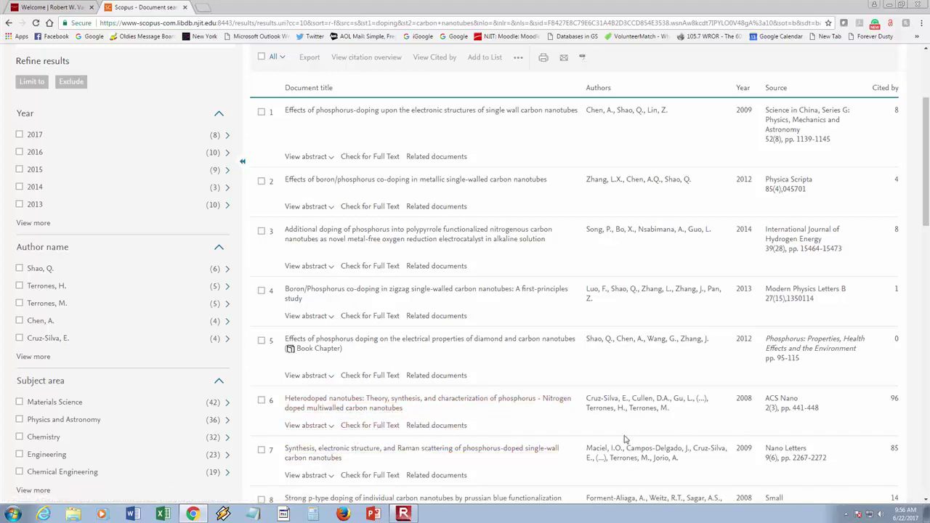
{"action": "left_click", "coordinate": [328, 428]}
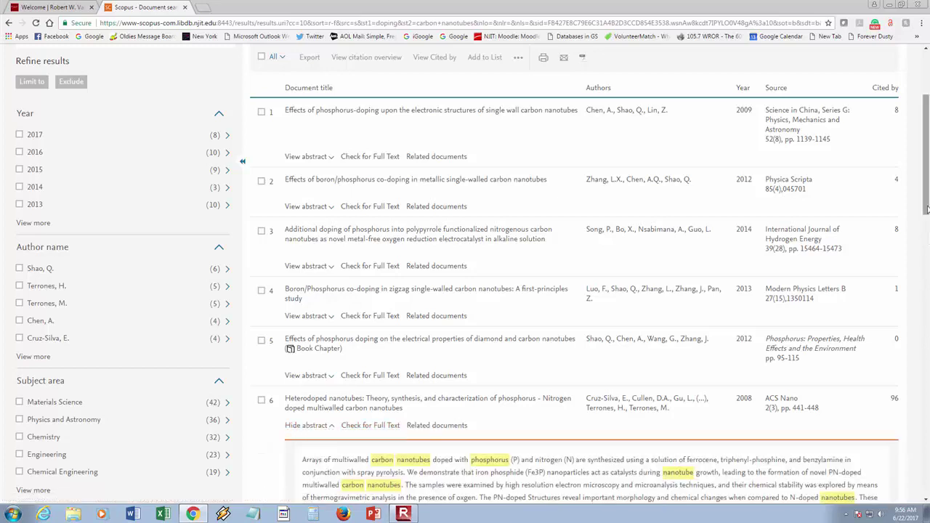
{"action": "scroll", "coordinate": [924, 233], "scroll_direction": "down", "scroll_amount": 3}
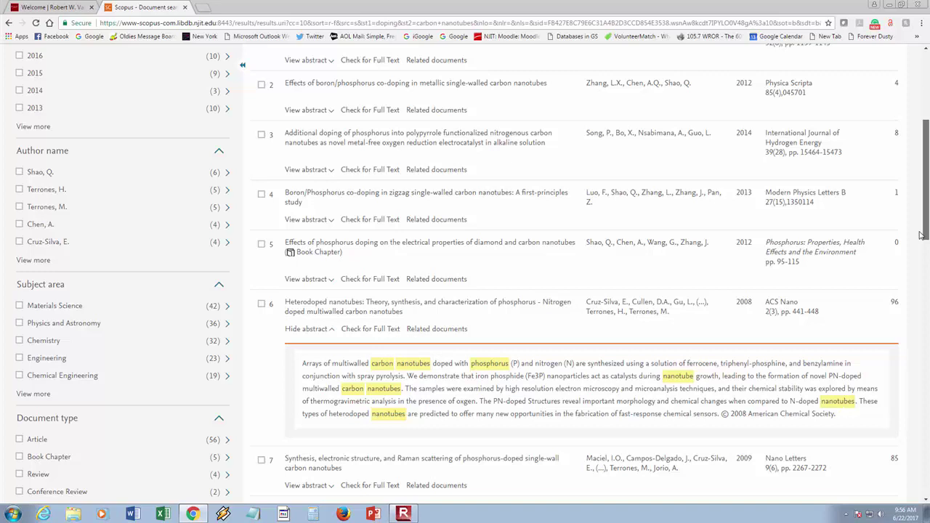
{"action": "left_click", "coordinate": [372, 336]}
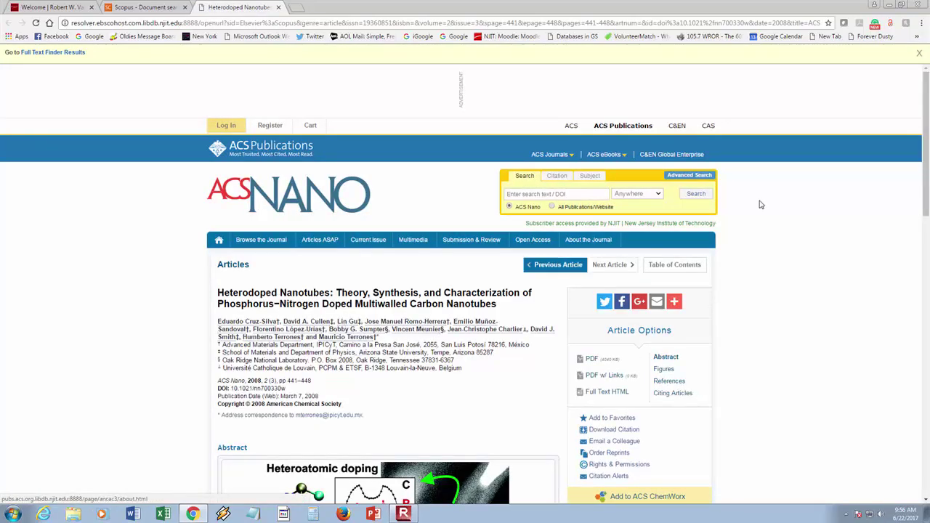
Step: Open the PDF of the ACS Nano heterodoped multiwalled nanotubes article and scroll through it
{"action": "left_click_drag", "start_coordinate": [925, 97], "coordinate": [923, 200]}
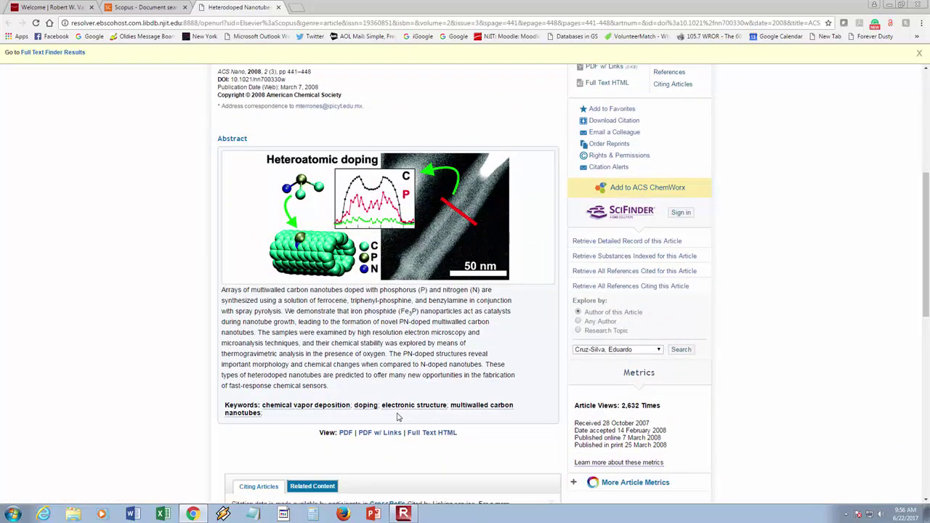
{"action": "left_click", "coordinate": [346, 434]}
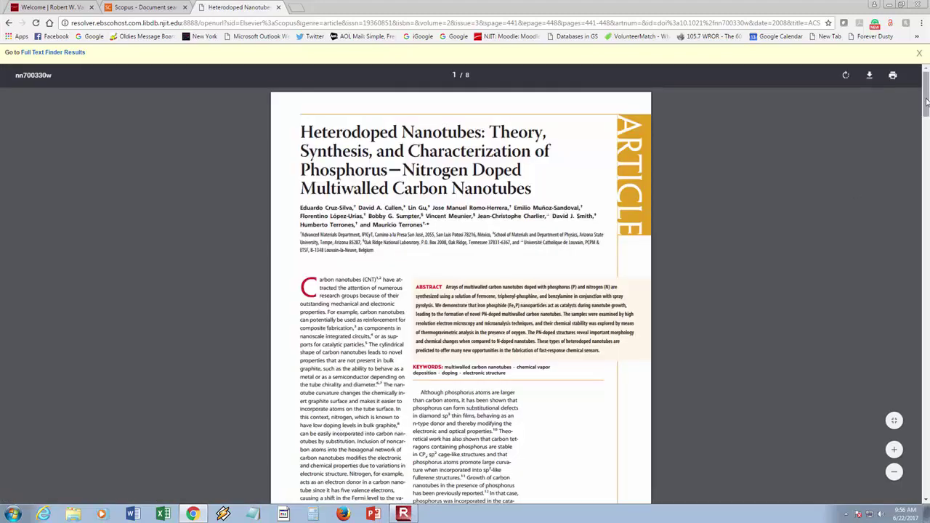
{"action": "left_click_drag", "start_coordinate": [926, 105], "coordinate": [912, 90]}
Step: Close the PDF and Scopus tabs, then open Advanced Search under the library's Search All tab
{"action": "left_click", "coordinate": [278, 6]}
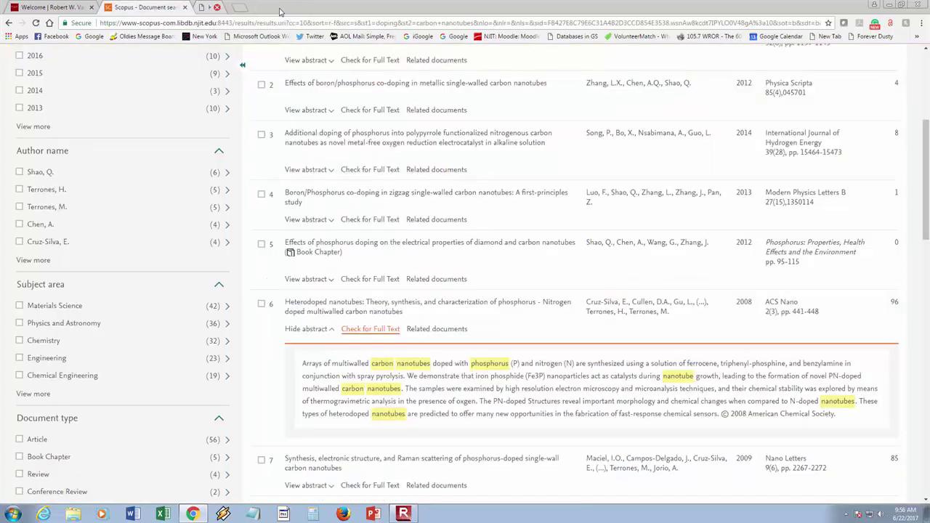
{"action": "left_click", "coordinate": [186, 7]}
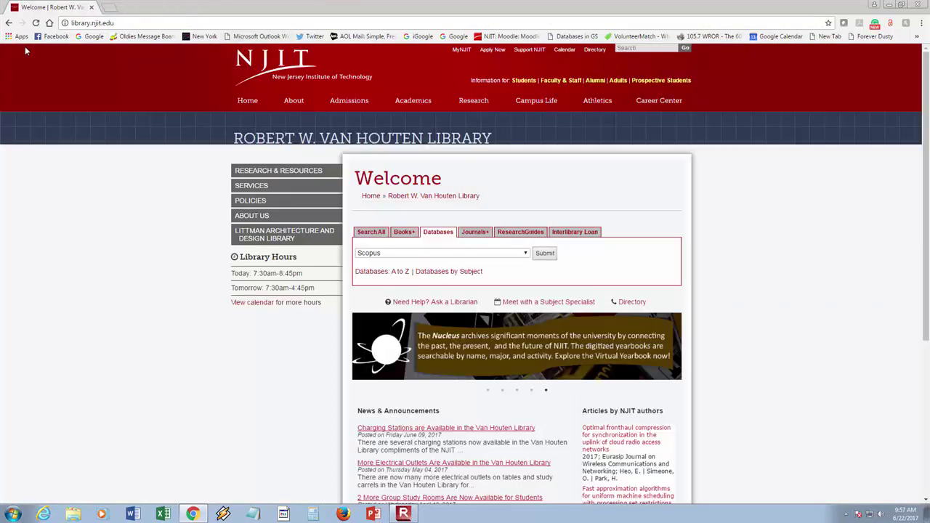
{"action": "left_click", "coordinate": [369, 234]}
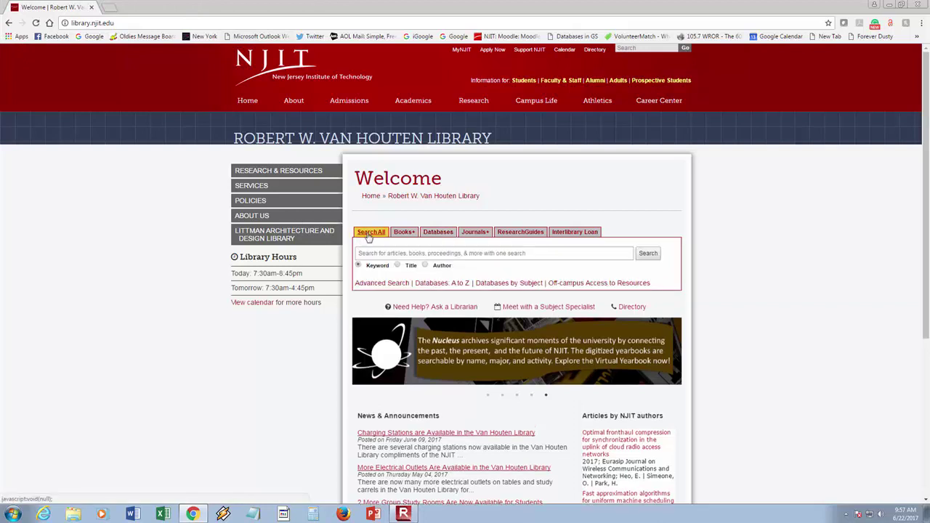
{"action": "left_click", "coordinate": [383, 284]}
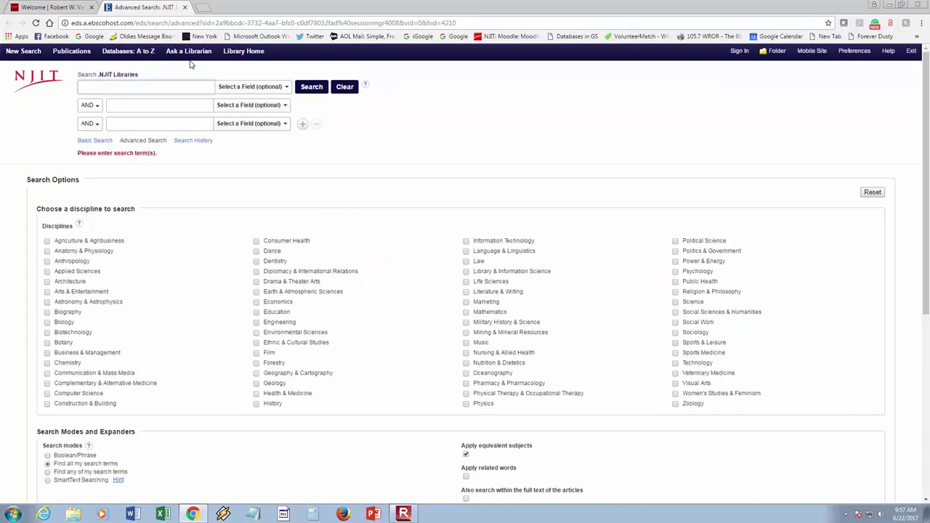
Step: Enter doping, carbon nanotubes and phosphorus into the three AND-joined advanced search rows
{"action": "type", "text": "d"}
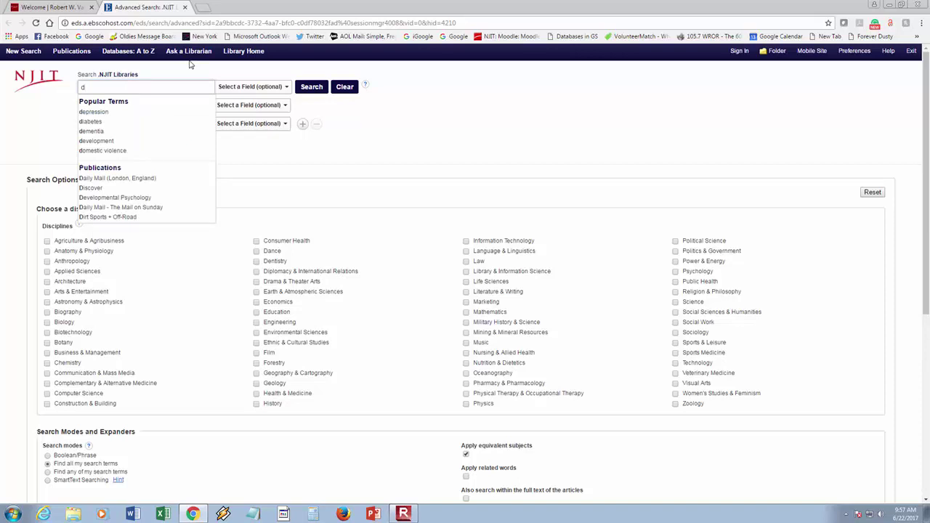
{"action": "type", "text": "oping"}
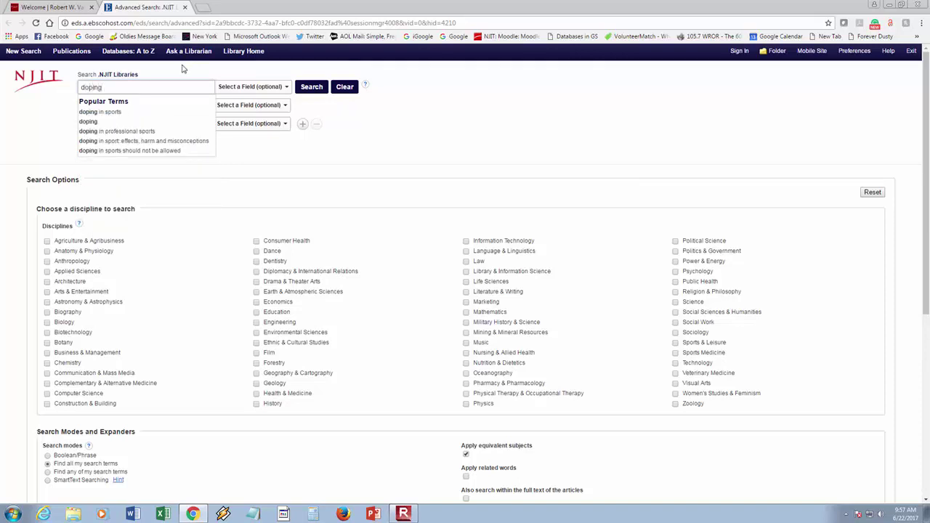
{"action": "left_click", "coordinate": [372, 142]}
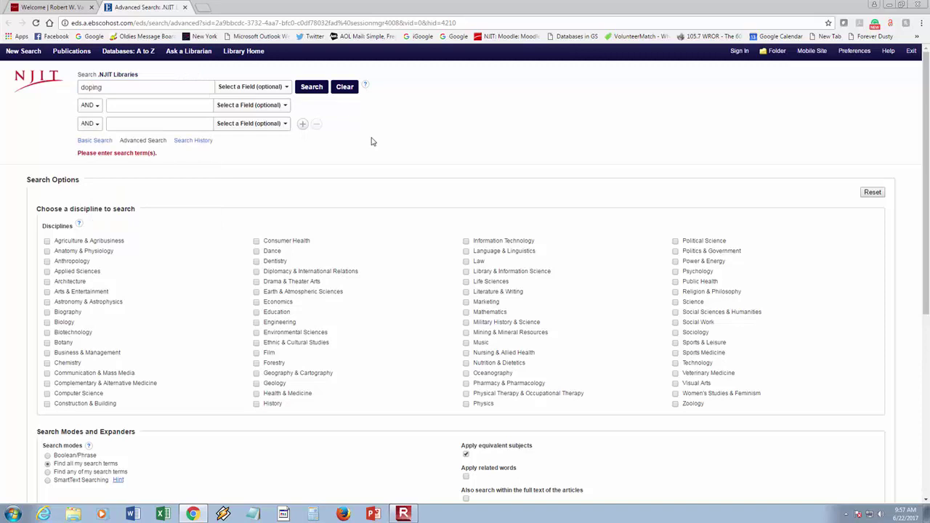
{"action": "left_click", "coordinate": [132, 105]}
{"action": "type", "text": "carbon"}
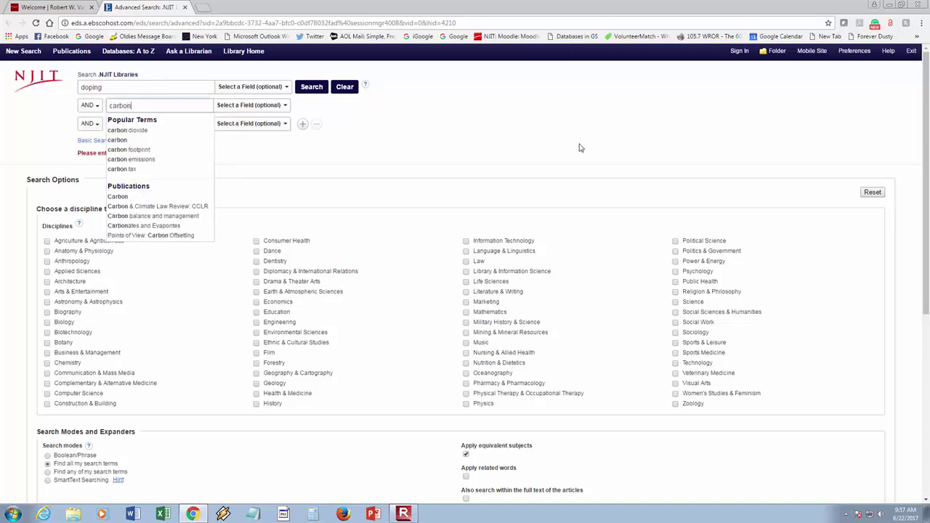
{"action": "type", "text": " nano"}
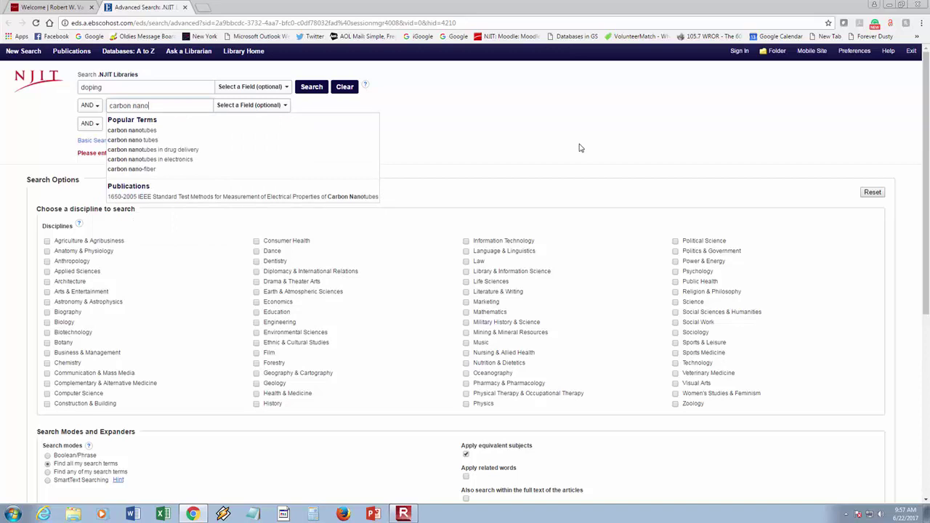
{"action": "type", "text": "tubes"}
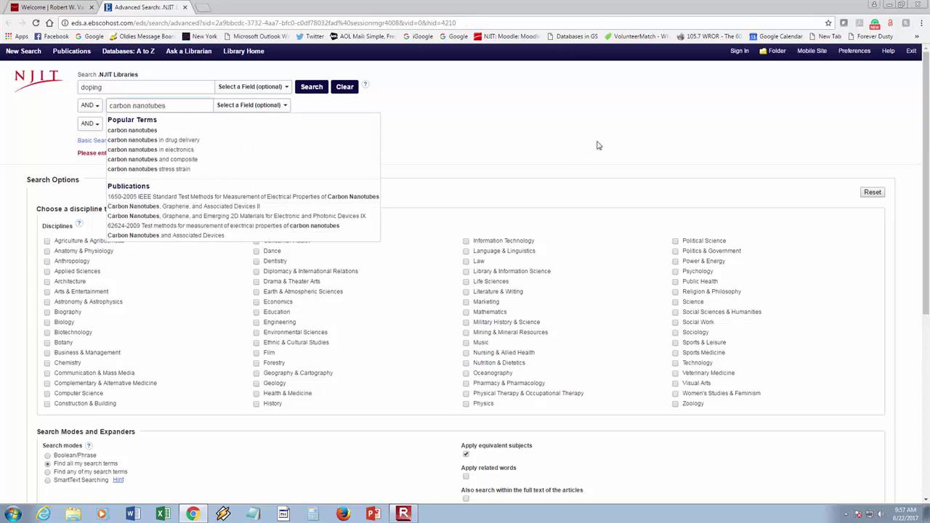
{"action": "left_click", "coordinate": [501, 141]}
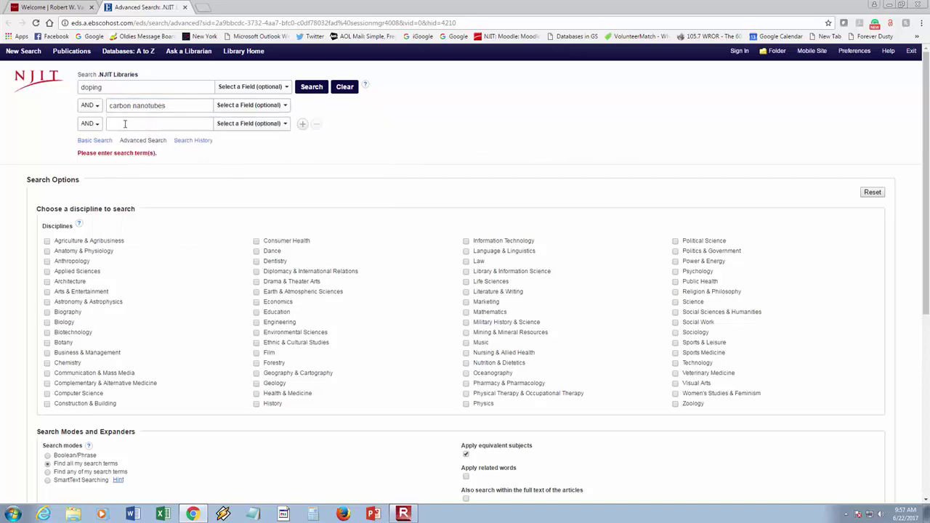
{"action": "left_click", "coordinate": [125, 123]}
{"action": "type", "text": "phosph"}
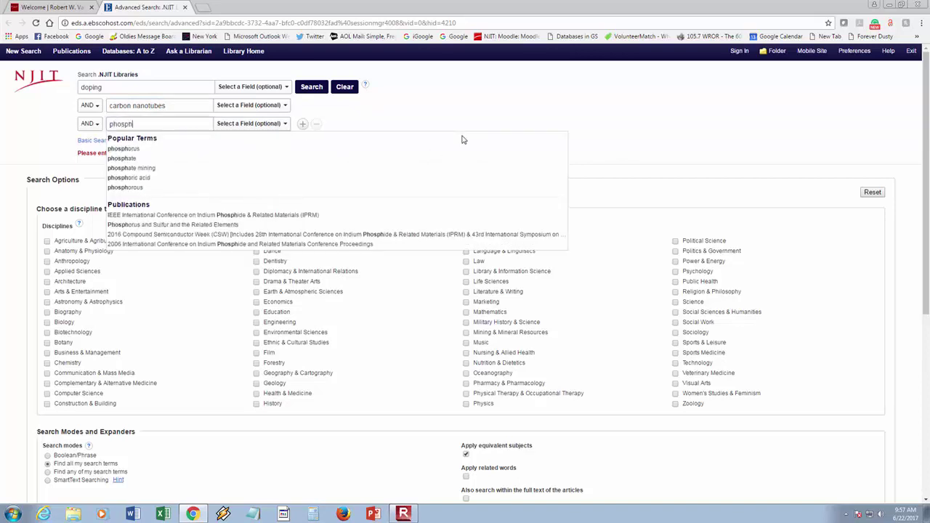
{"action": "type", "text": "oru"}
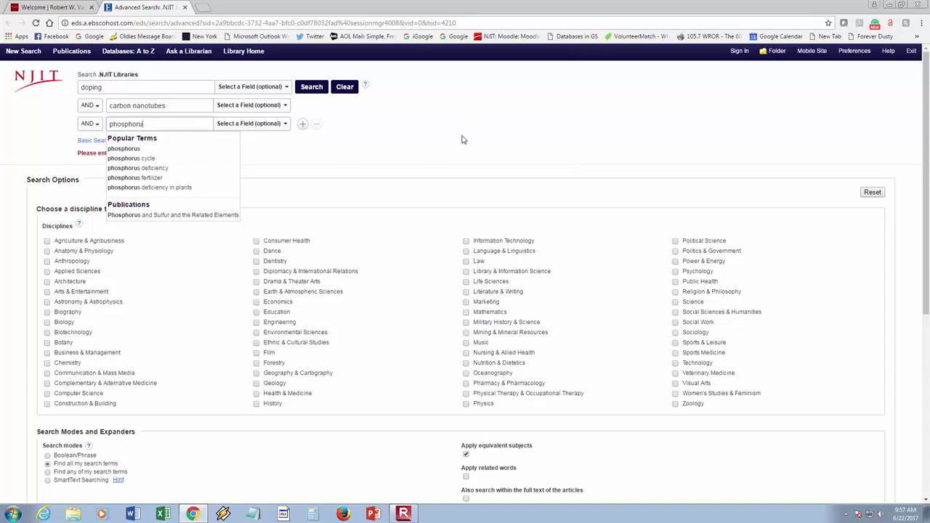
{"action": "type", "text": "s"}
{"action": "left_click", "coordinate": [396, 155]}
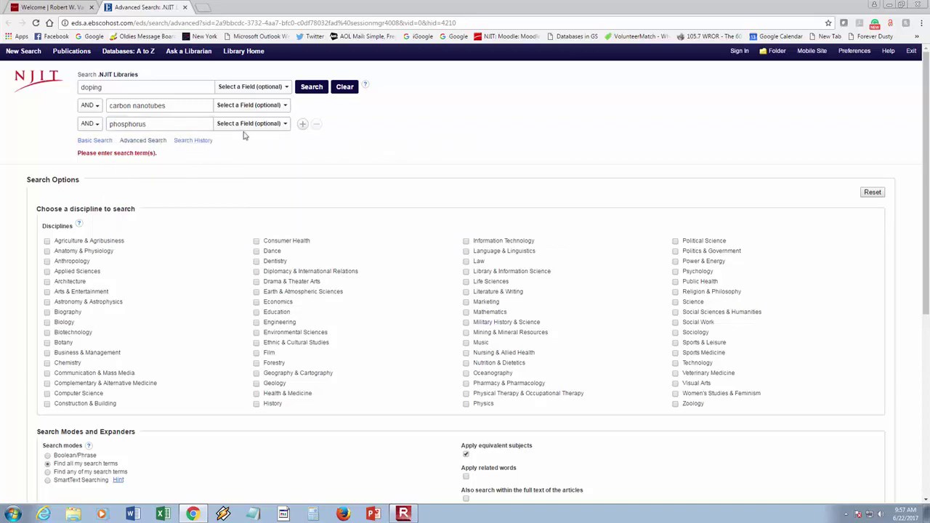
Step: Run the search, limit the 76 results to Full Text, and open the first article at ScienceDirect
{"action": "left_click", "coordinate": [313, 88]}
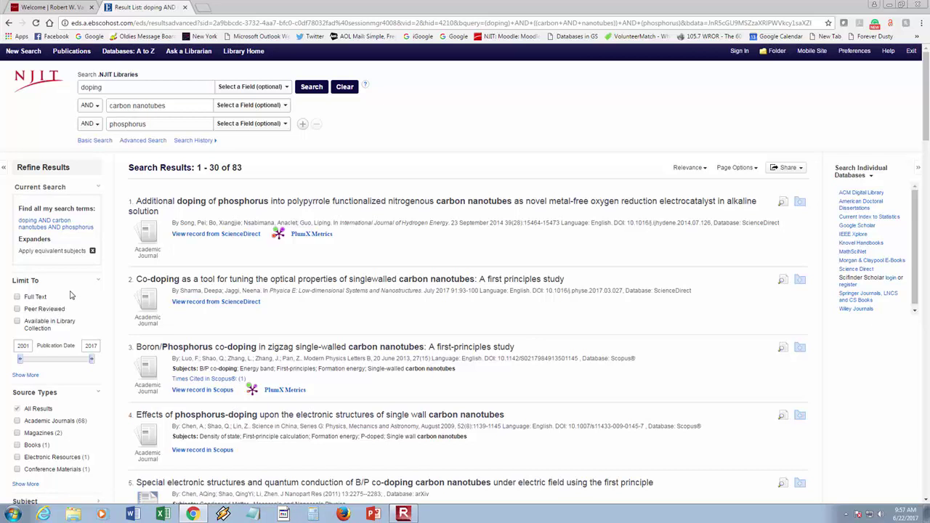
{"action": "left_click", "coordinate": [17, 297]}
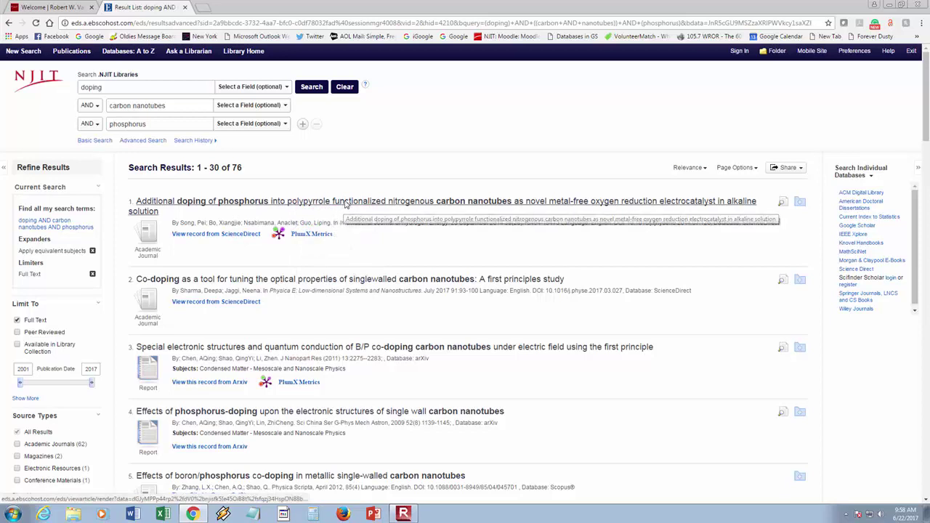
{"action": "left_click", "coordinate": [346, 205]}
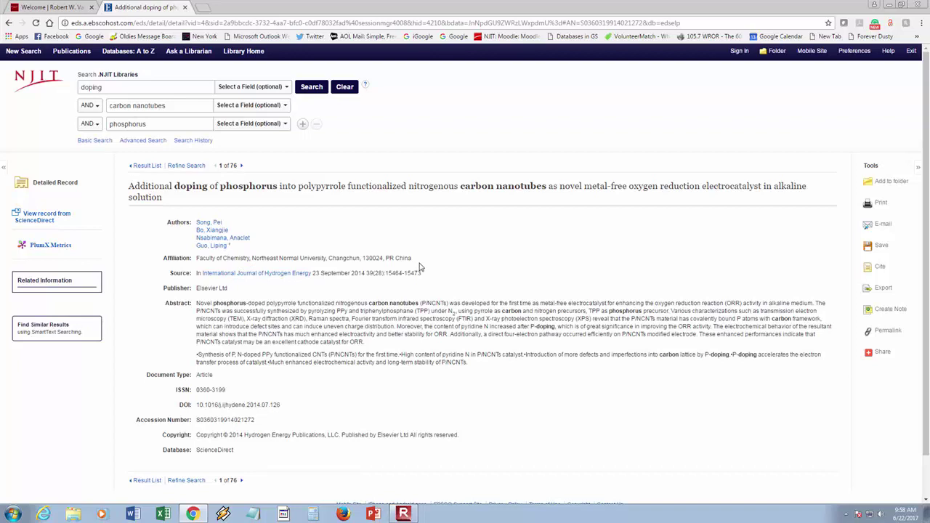
{"action": "left_click", "coordinate": [48, 219]}
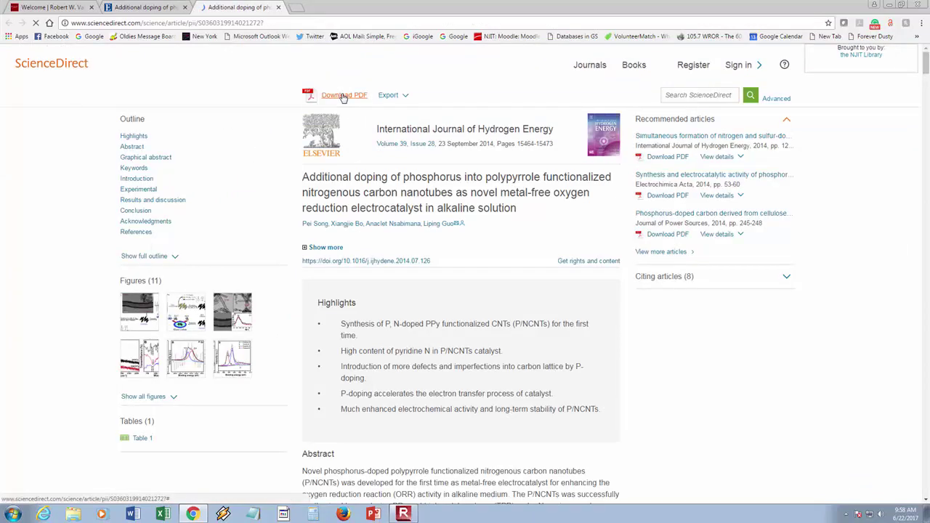
Step: Download the article's PDF, dismiss the Acrobat prompt, and scroll through the PDF
{"action": "left_click", "coordinate": [345, 97]}
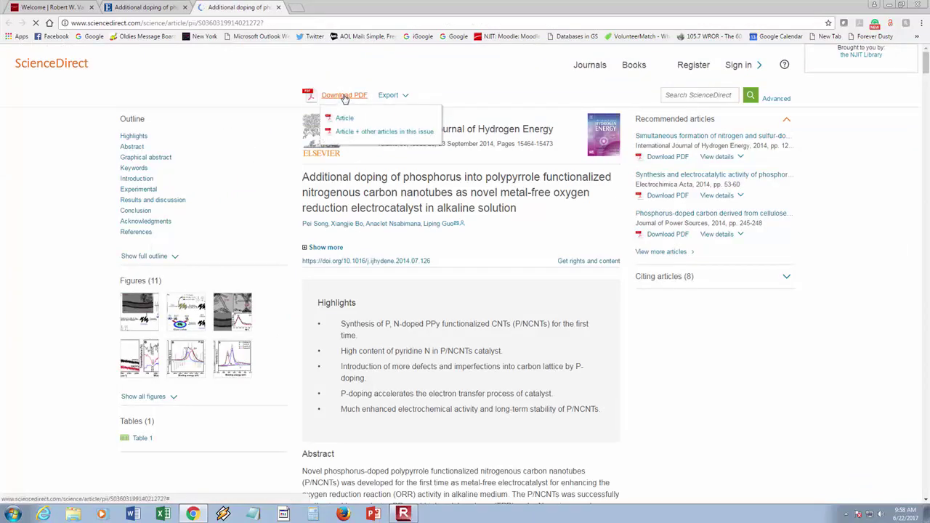
{"action": "left_click", "coordinate": [342, 119]}
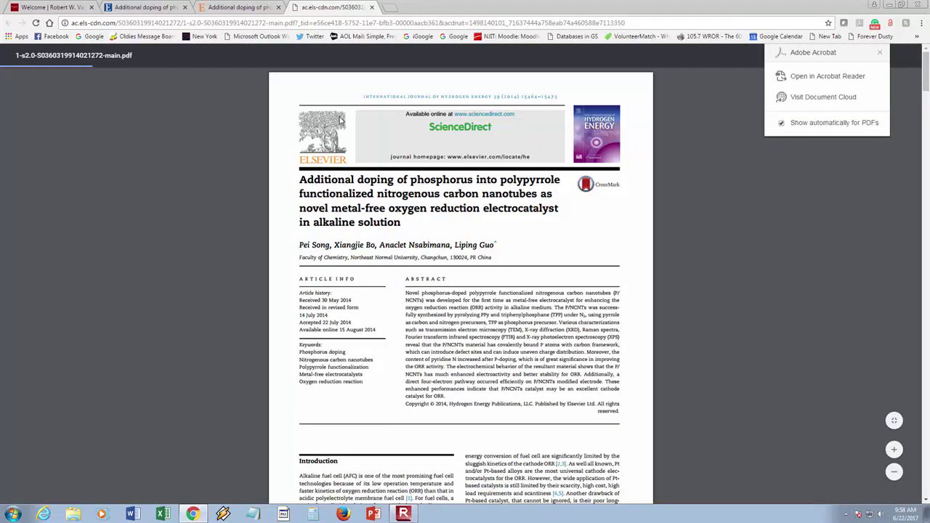
{"action": "left_click", "coordinate": [882, 54]}
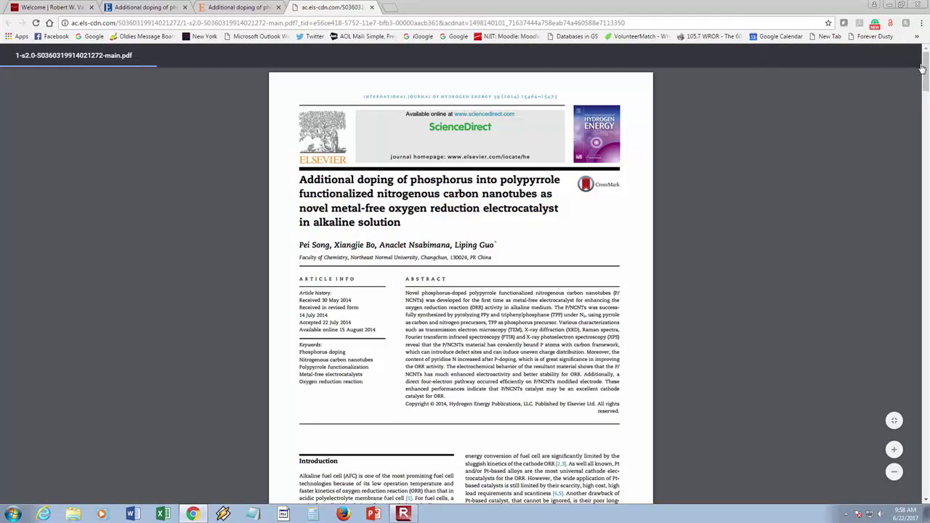
{"action": "left_click_drag", "start_coordinate": [926, 72], "coordinate": [848, 83]}
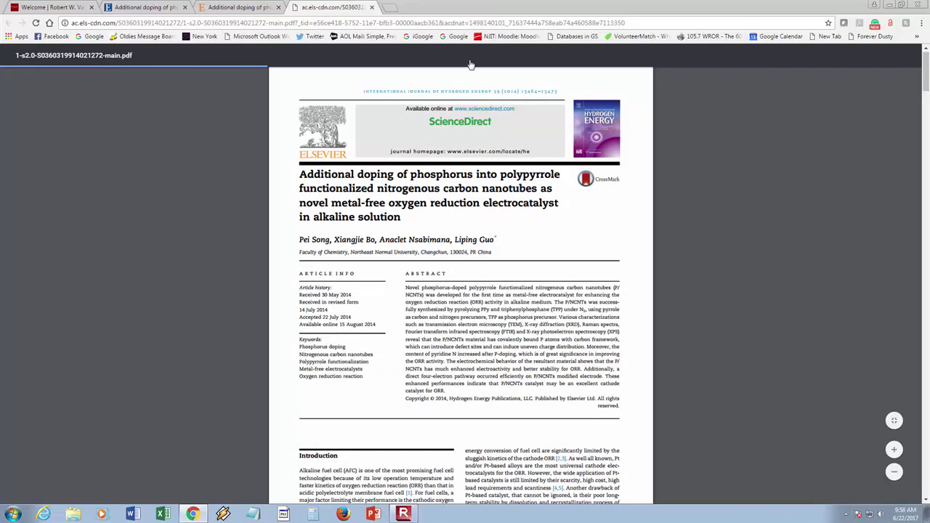
Step: Close the PDF, ScienceDirect and EBSCO tabs, then stop the screen recording
{"action": "left_click", "coordinate": [370, 7]}
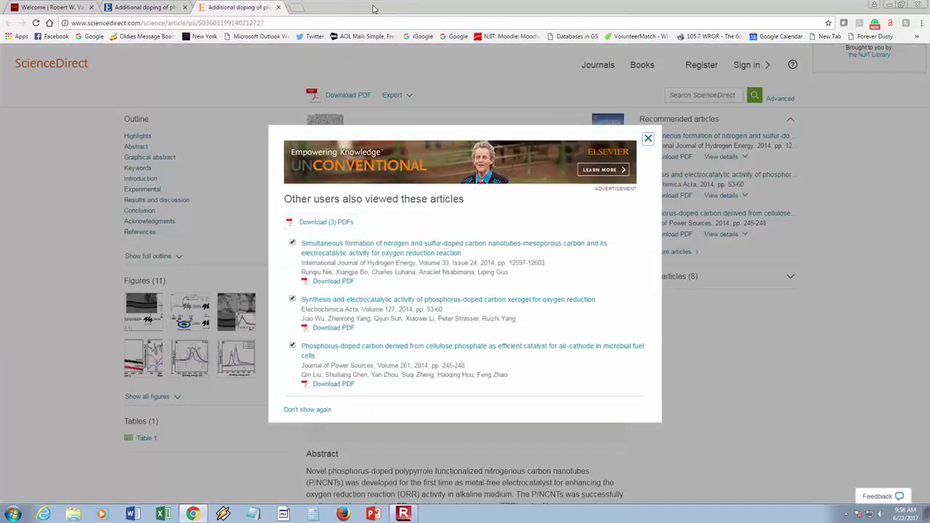
{"action": "left_click", "coordinate": [278, 7]}
{"action": "left_click", "coordinate": [185, 7]}
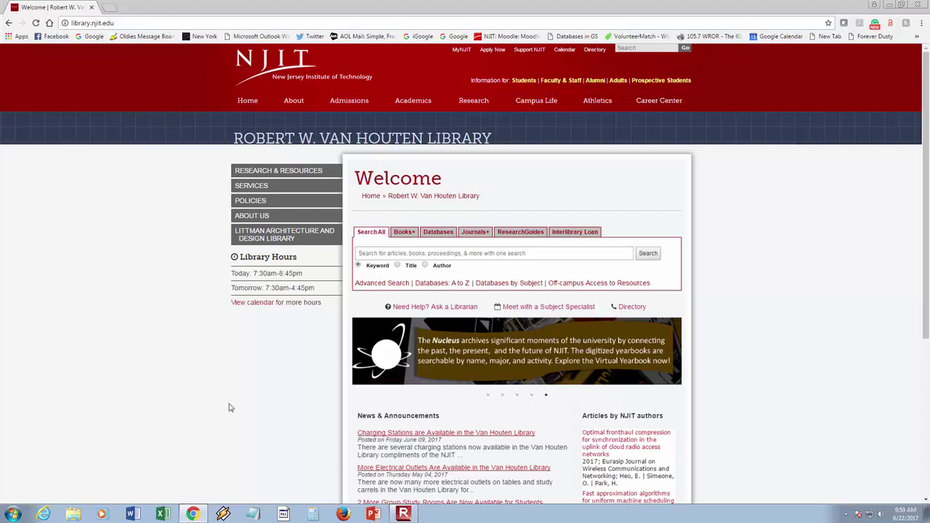
{"action": "left_click", "coordinate": [404, 514]}
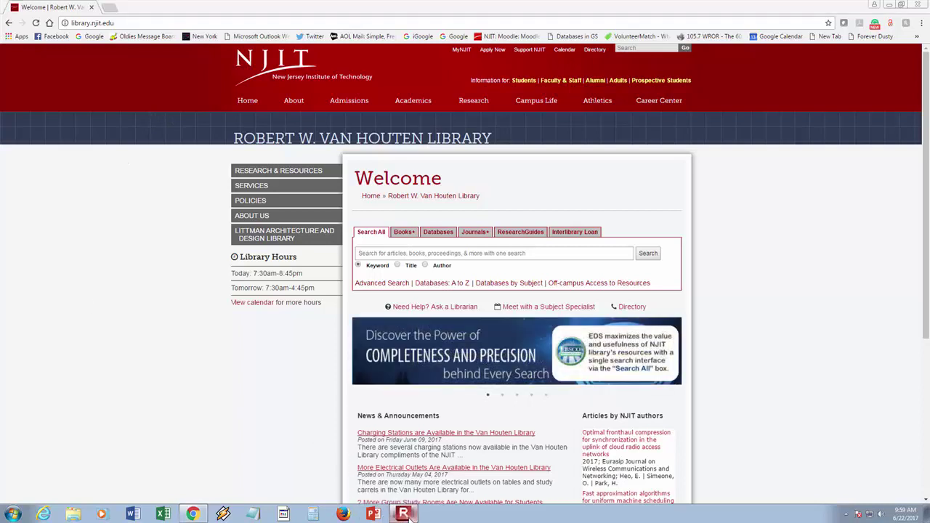
{"action": "left_click", "coordinate": [187, 149]}
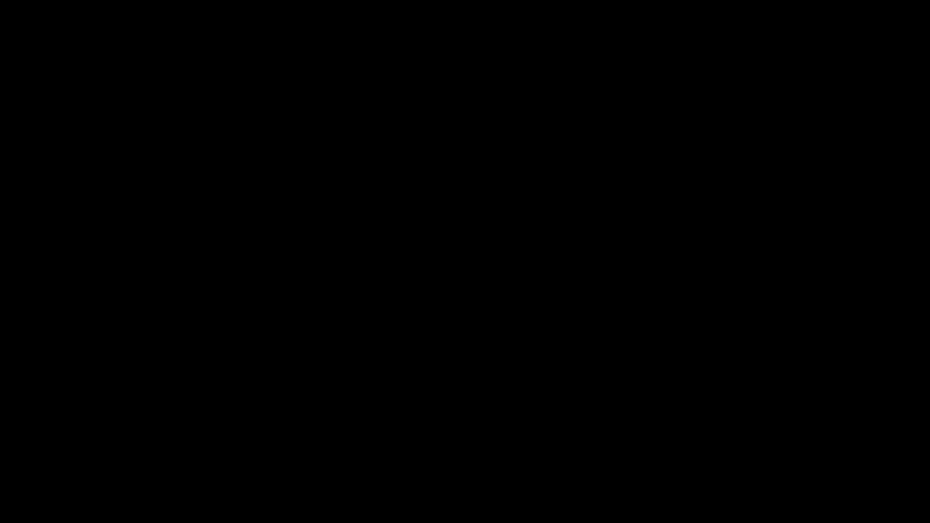